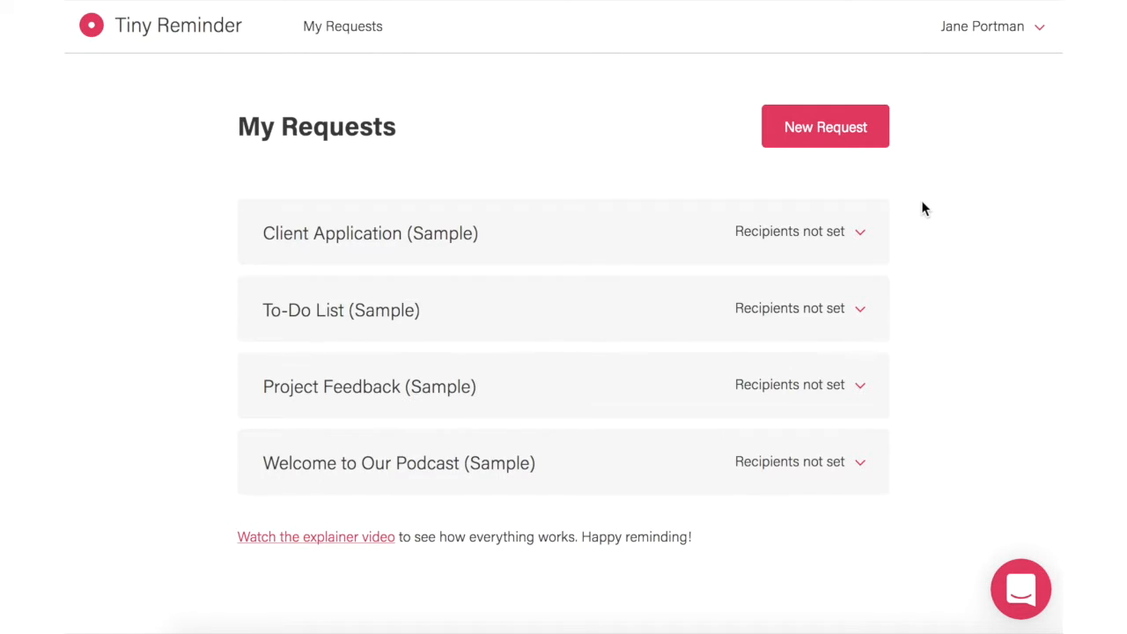
Step: Create a new request named 'Speaker Details for the Conference'
click(846, 146)
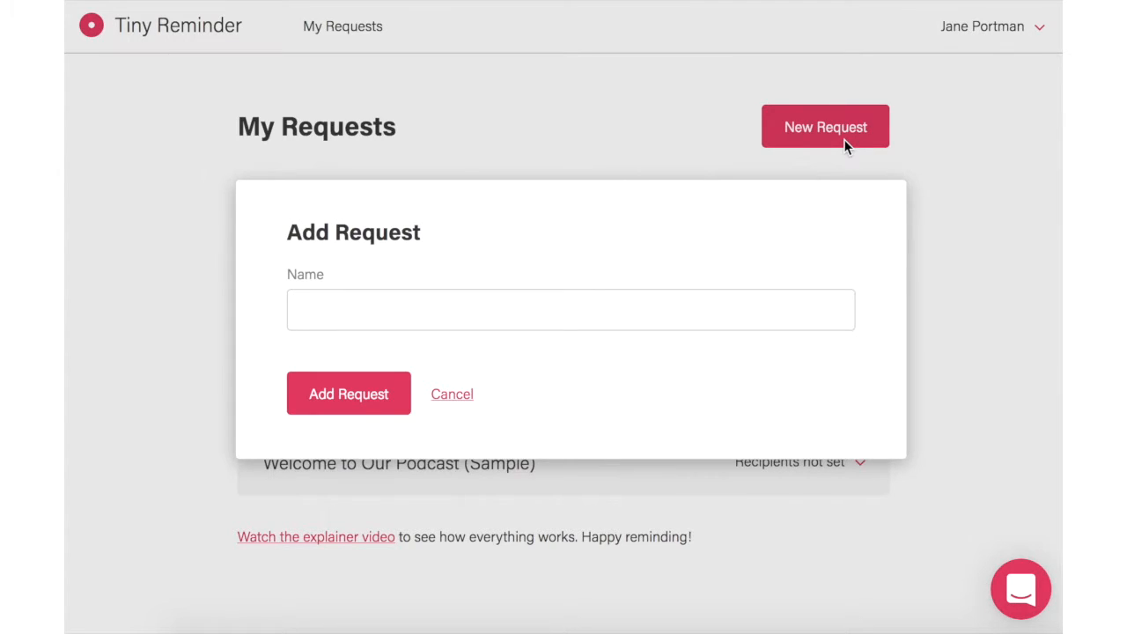
text(Speaker Details for the Conference)
click(373, 403)
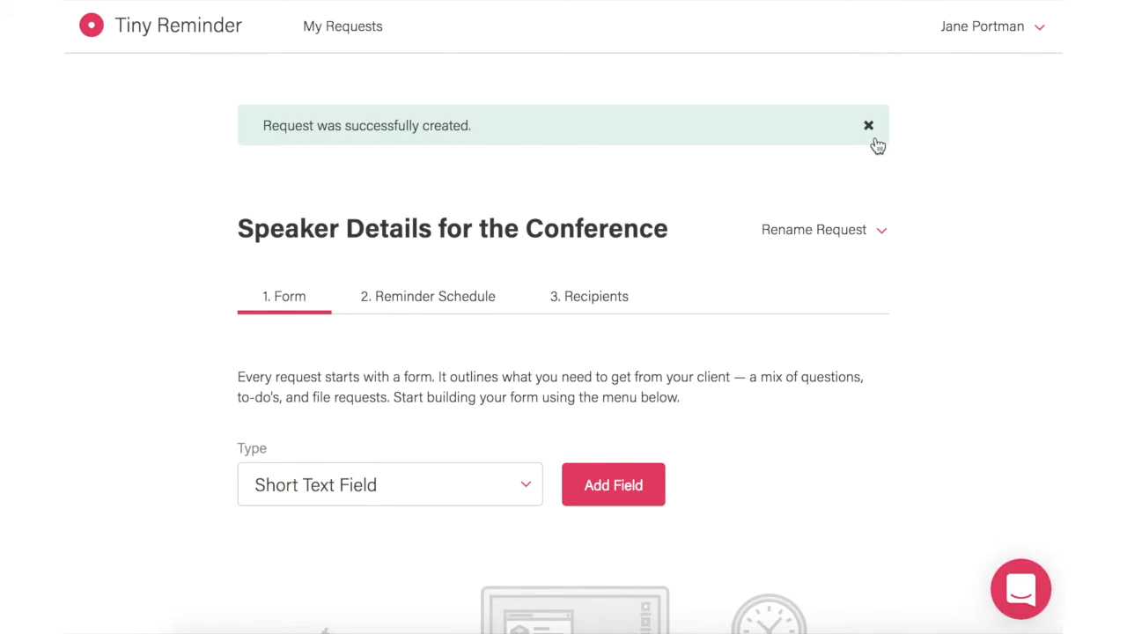
Step: Add a Short Text Field named 'Your full name' as the form's first field
click(870, 127)
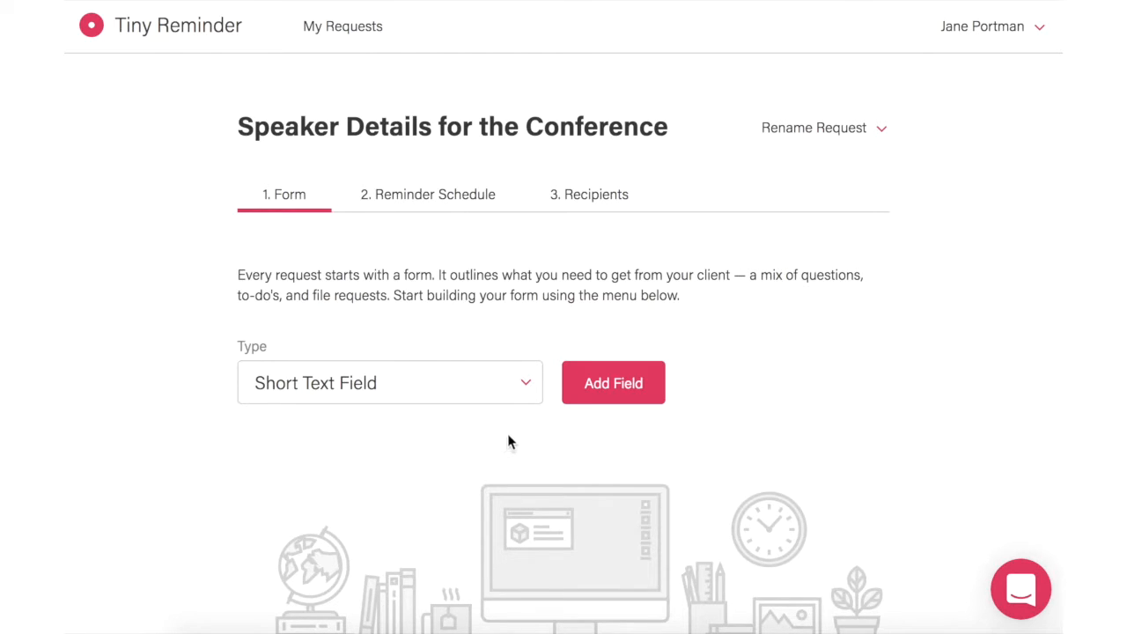
click(528, 389)
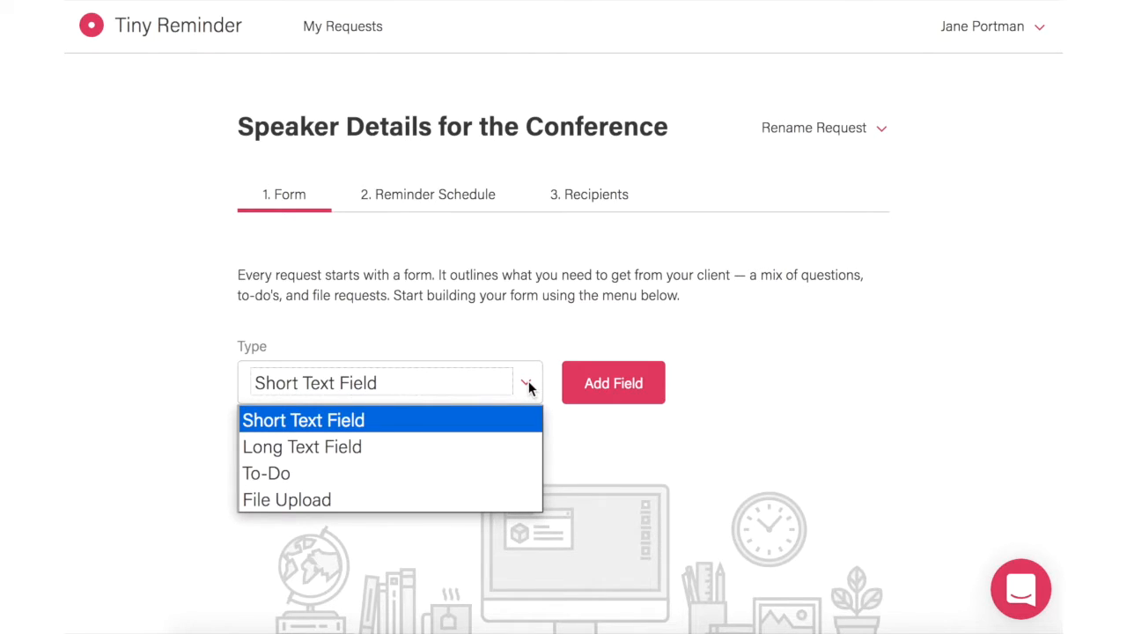
click(423, 420)
click(631, 393)
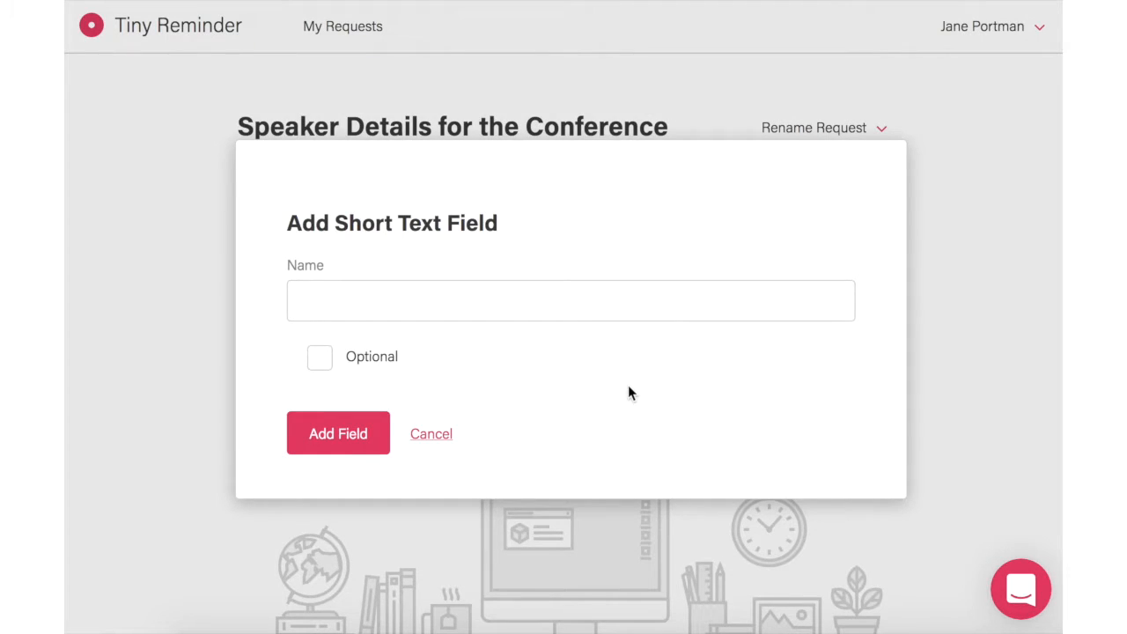
text(Your nam)
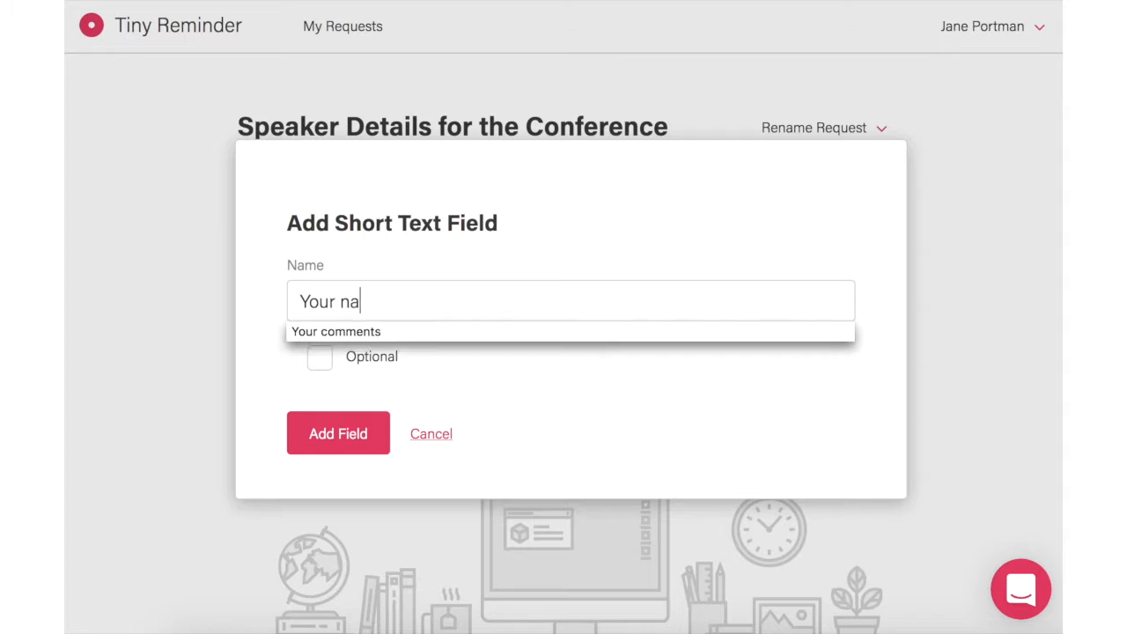
key(BackSpace)
key(BackSpace)
key(BackSpace)
text(full name)
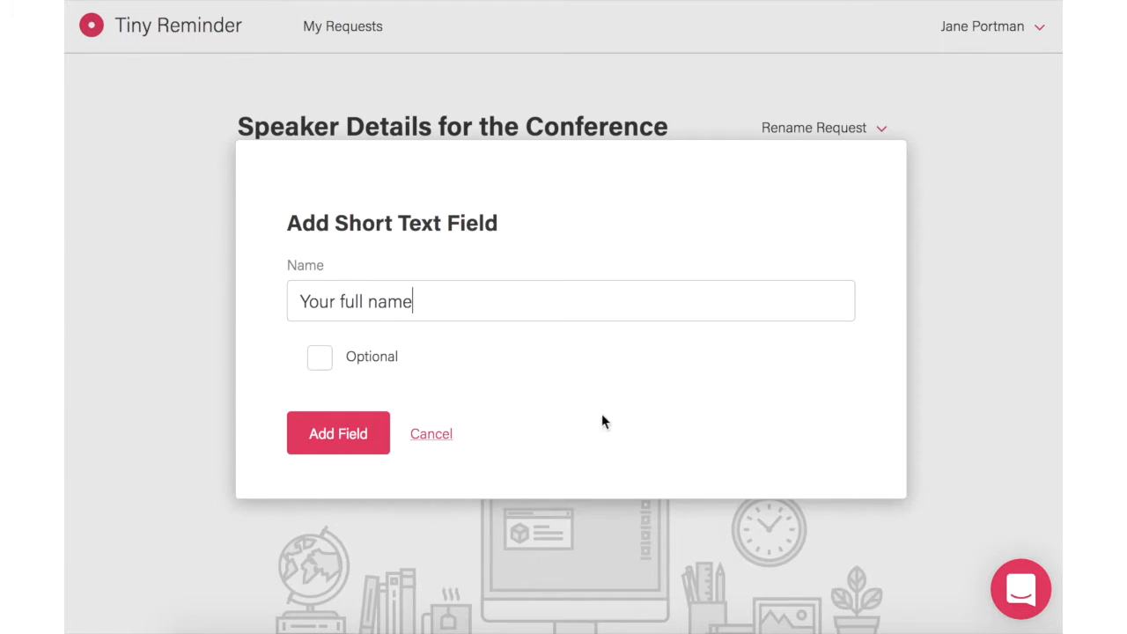
click(317, 442)
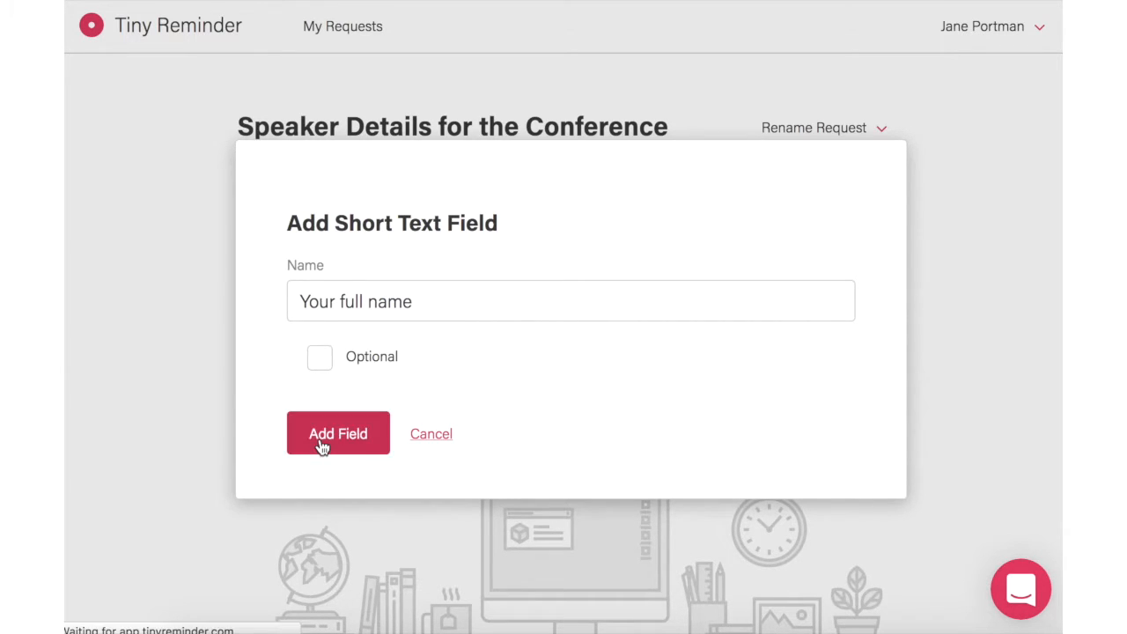
scroll(319, 438, down, 2)
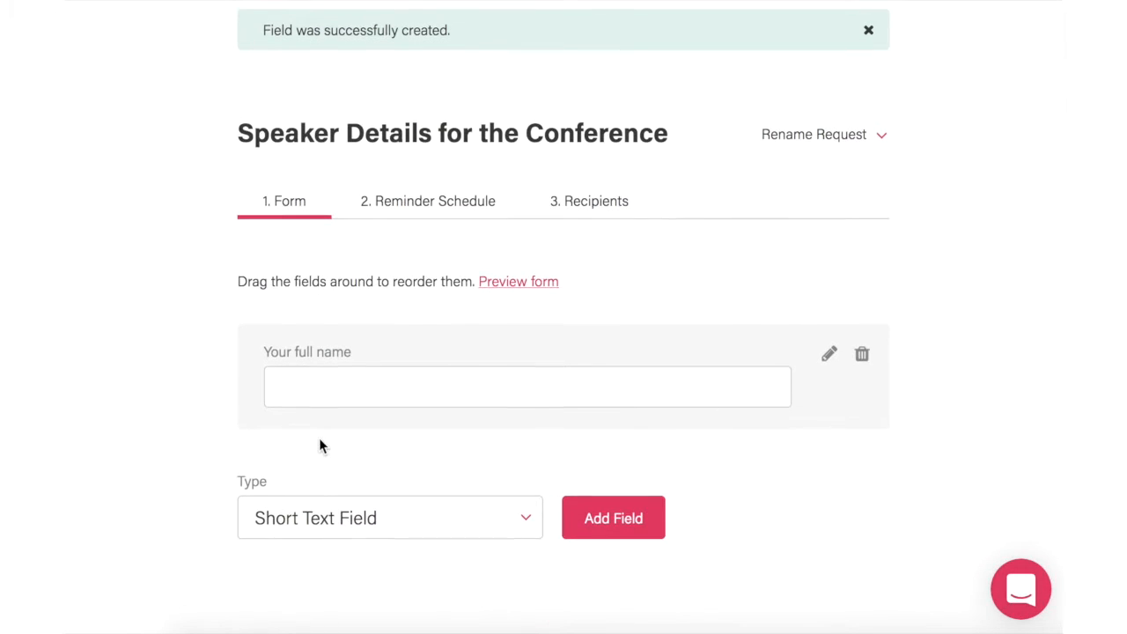
Step: Add a Long Text Field named 'Your bio' below 'Your full name'
click(317, 518)
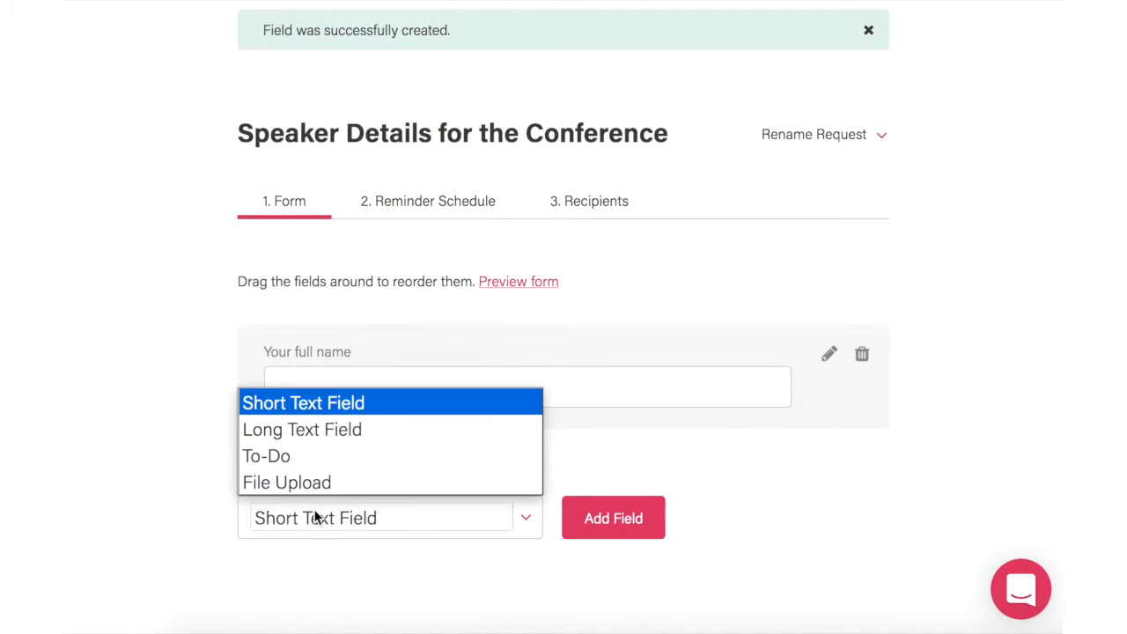
click(342, 437)
click(641, 523)
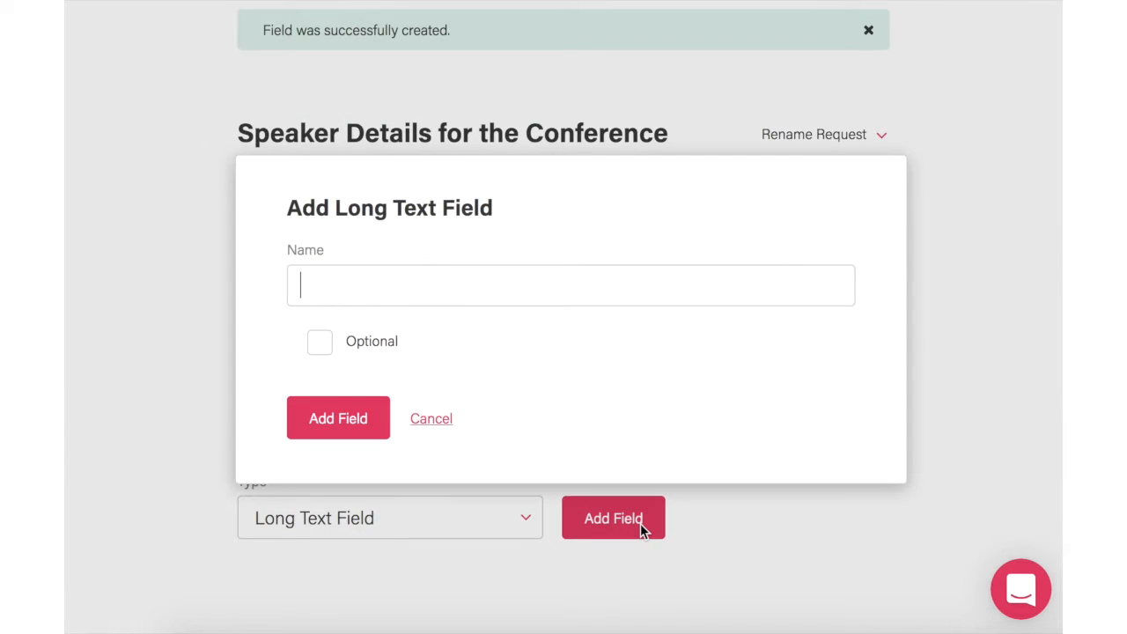
text(Your b)
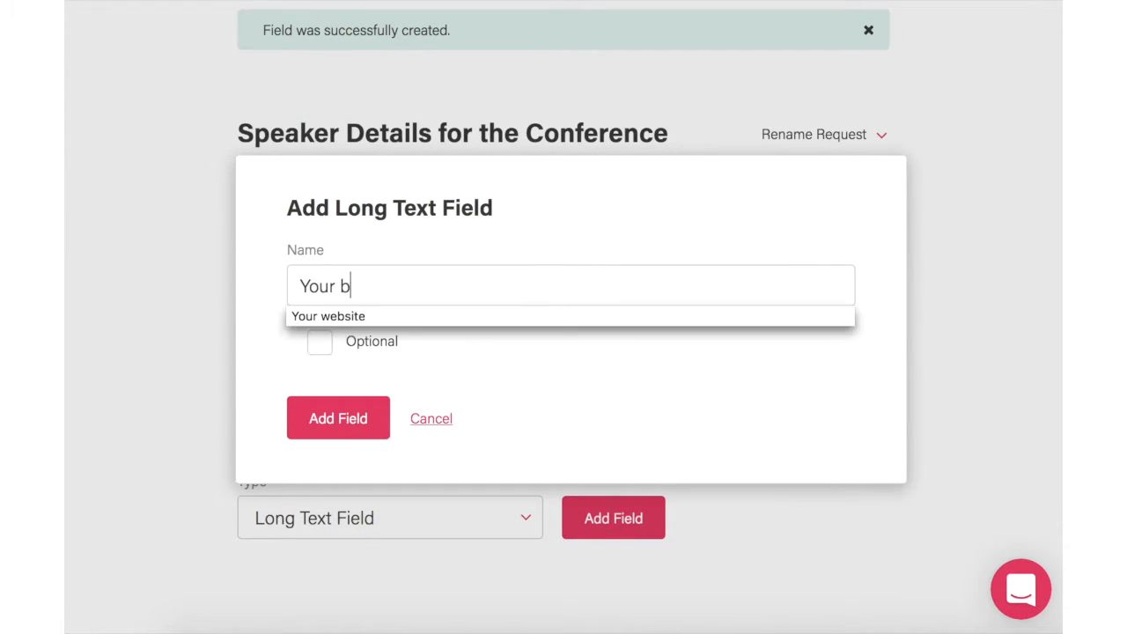
text(io)
key(Return)
scroll(570, 535, down, 3)
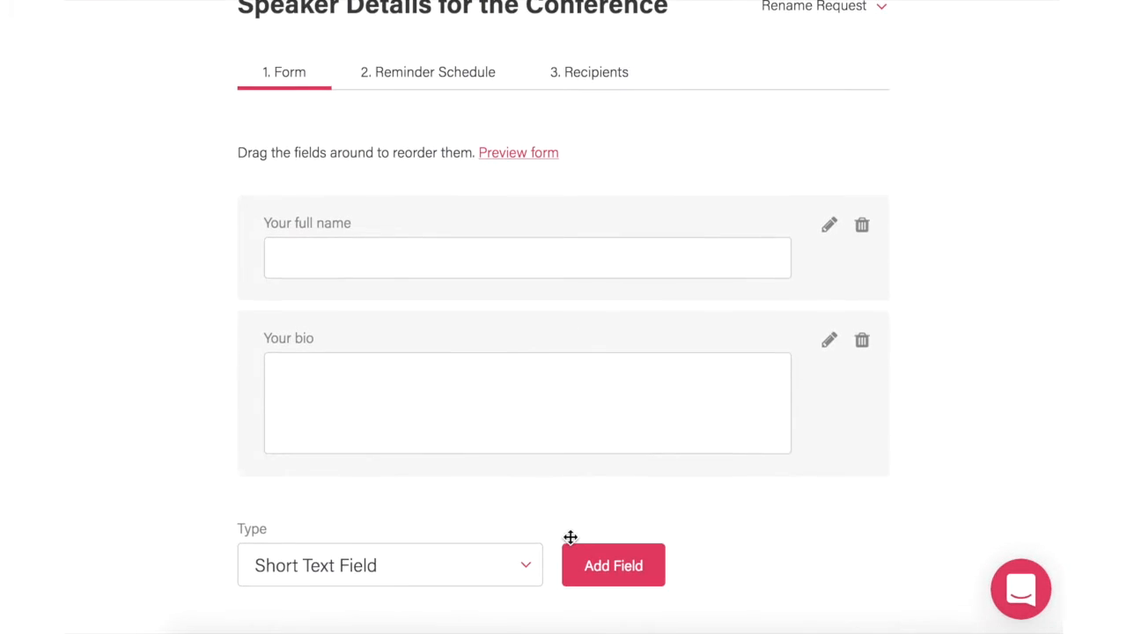
scroll(570, 537, down, 1)
click(521, 527)
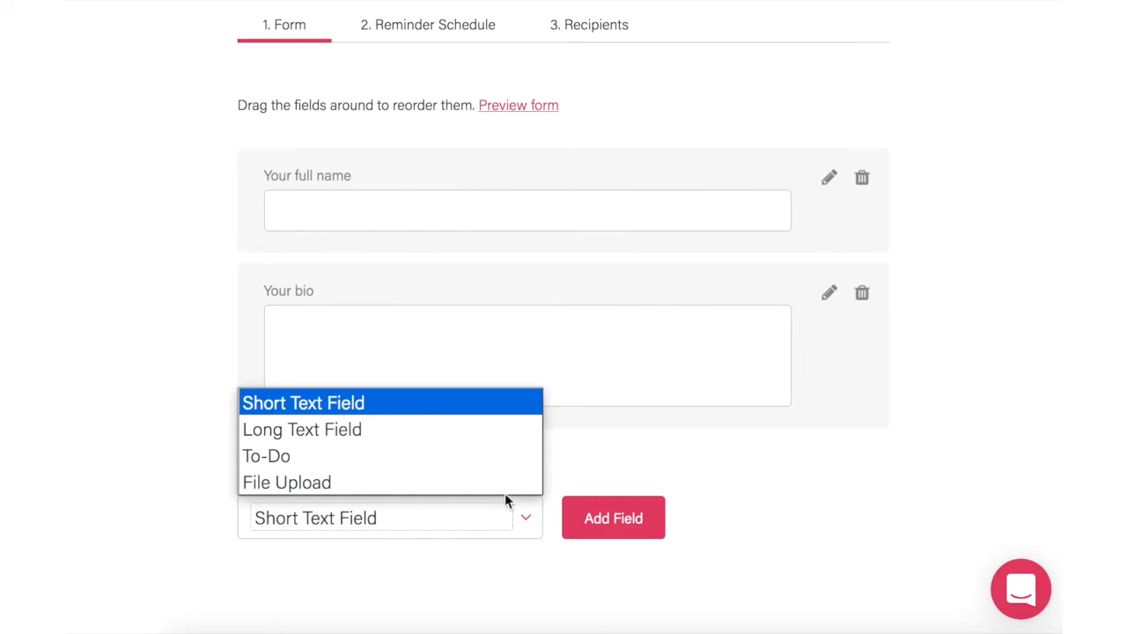
Step: Add a File Upload field labelled 'Please upload your slides' as the third field
click(499, 482)
click(616, 526)
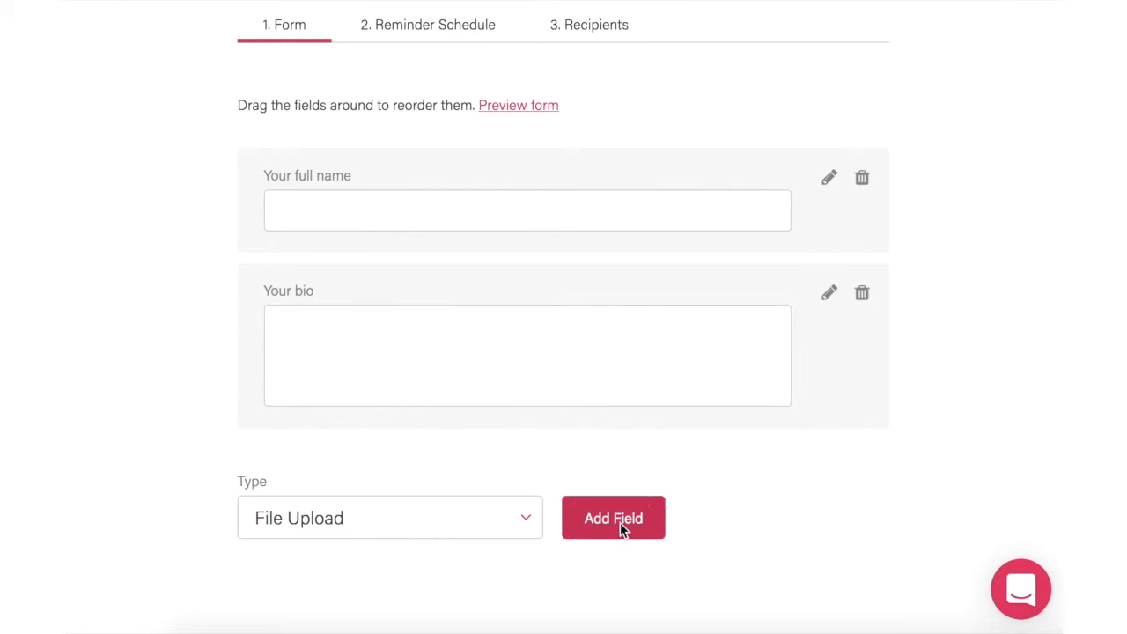
text(Please )
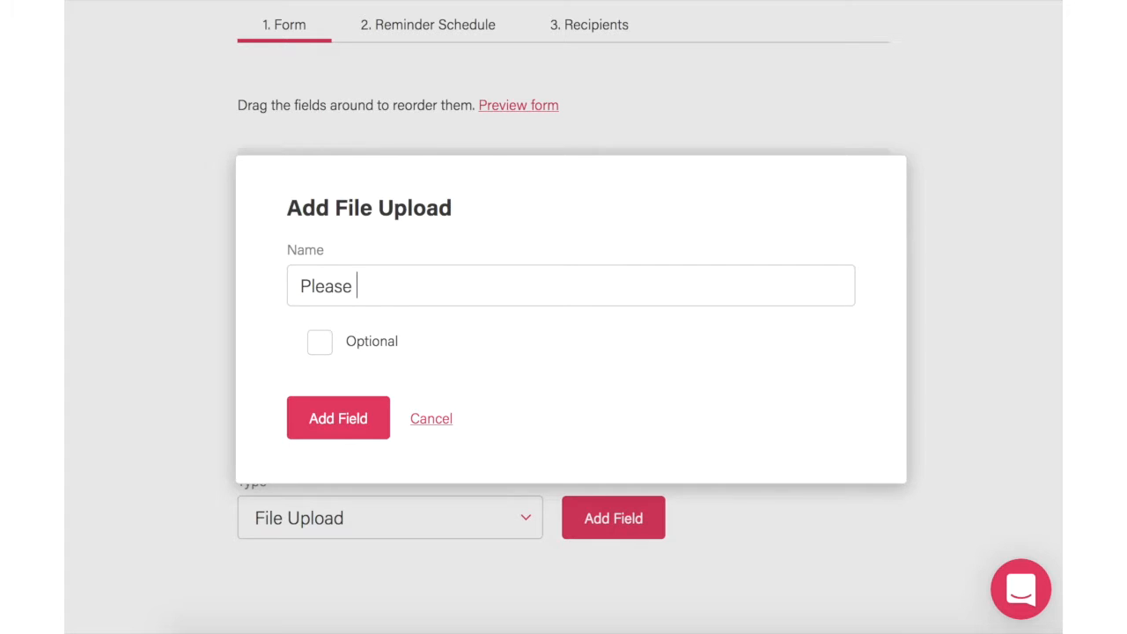
text(upload your files)
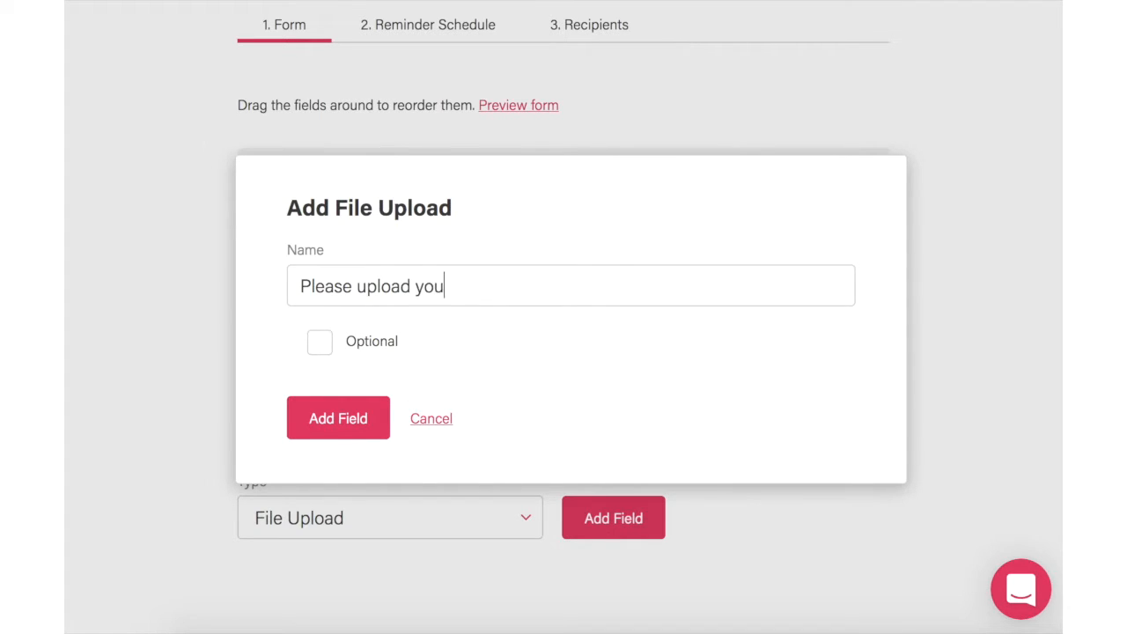
key(BackSpace)
key(BackSpace)
key(BackSpace)
key(BackSpace)
key(BackSpace)
text(slides)
click(371, 431)
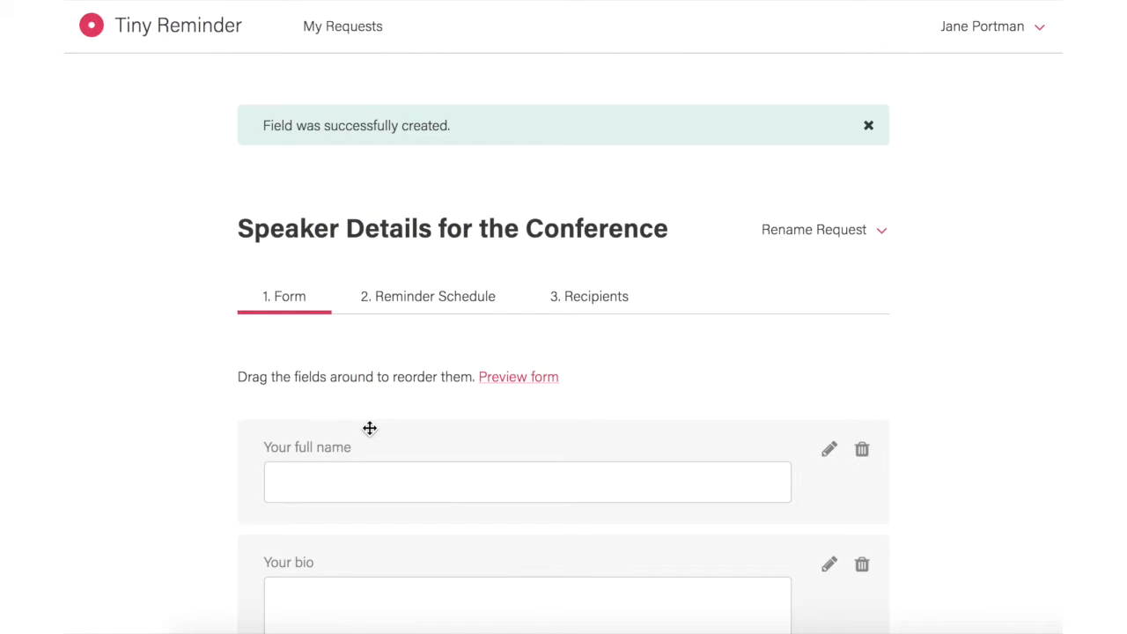
scroll(370, 428, down, 5)
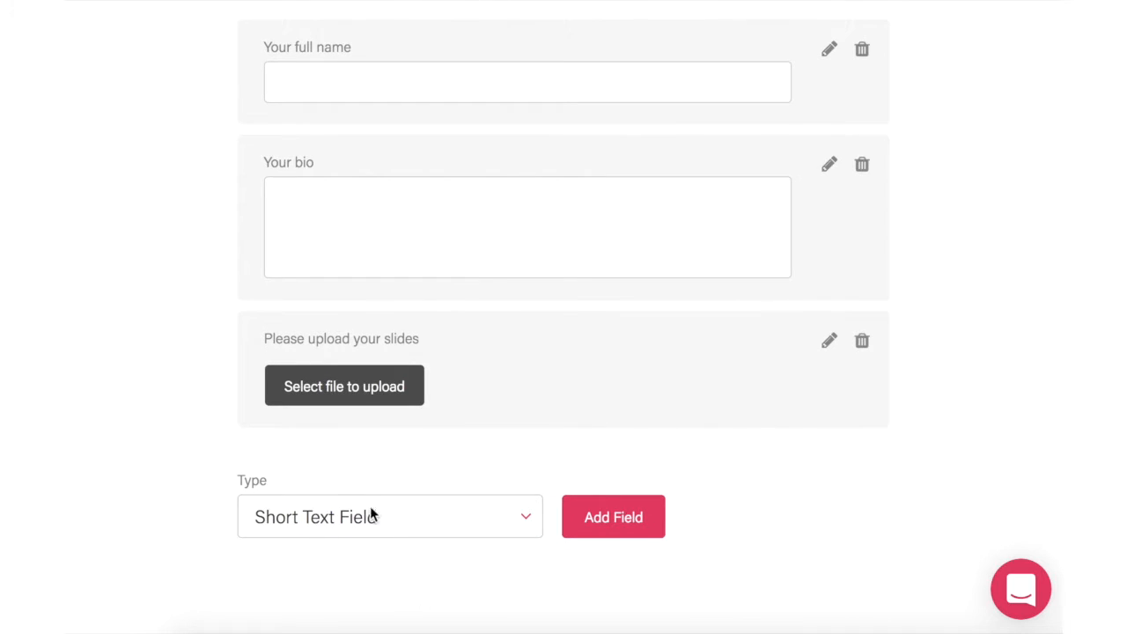
click(372, 518)
Step: Add a To-Do item 'Please book your interview time here' with the calendly.com/uibreakfast/consultation link
click(360, 465)
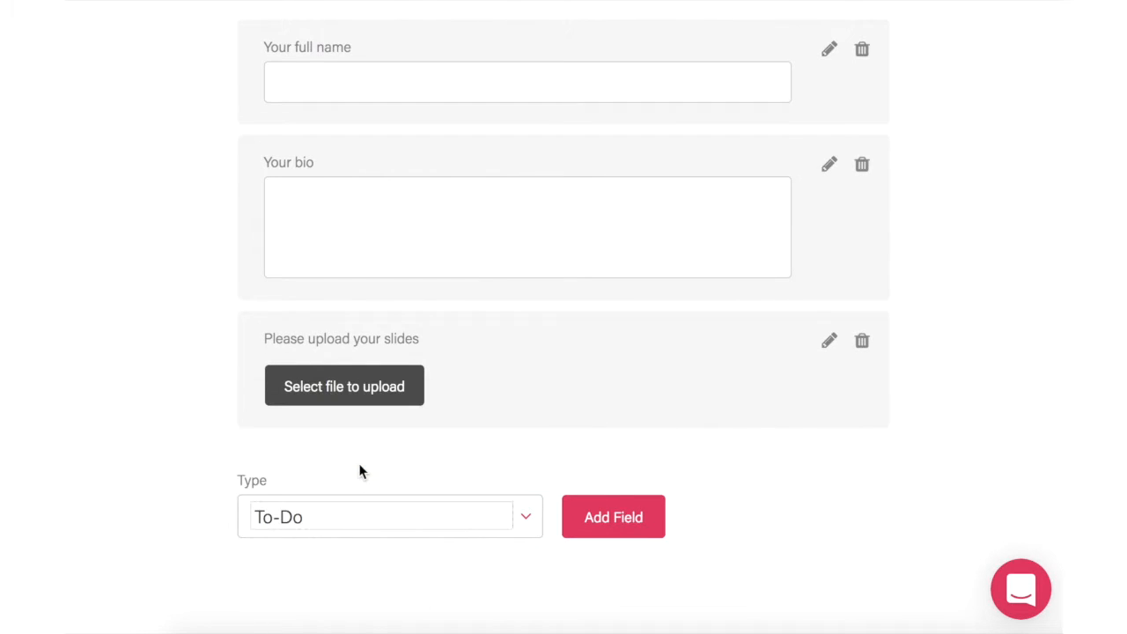
click(613, 522)
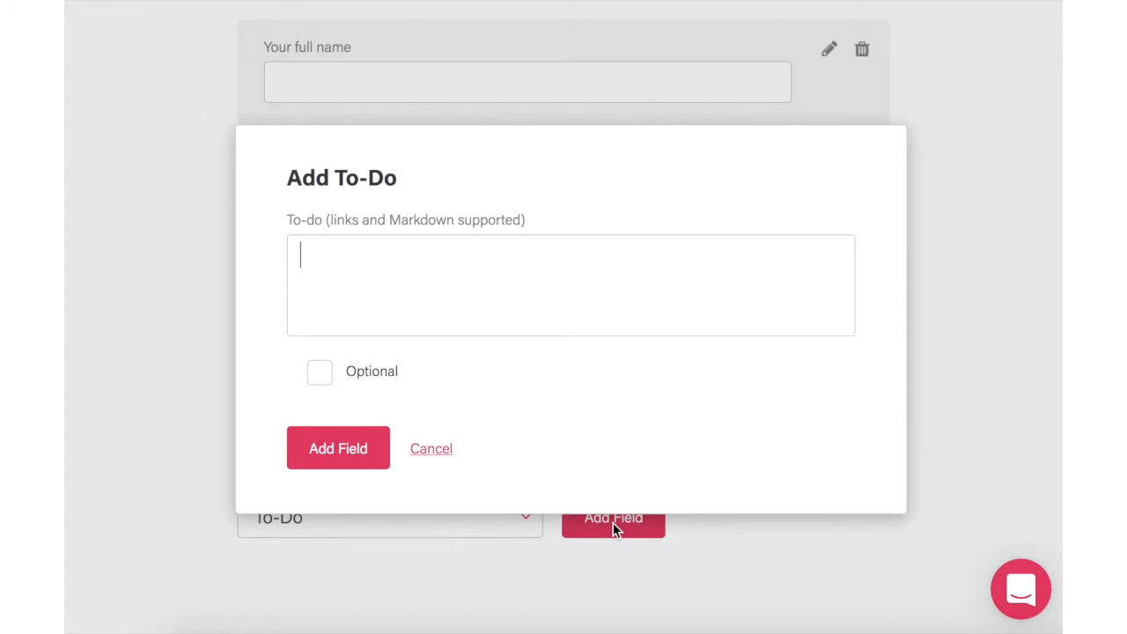
text(Please book )
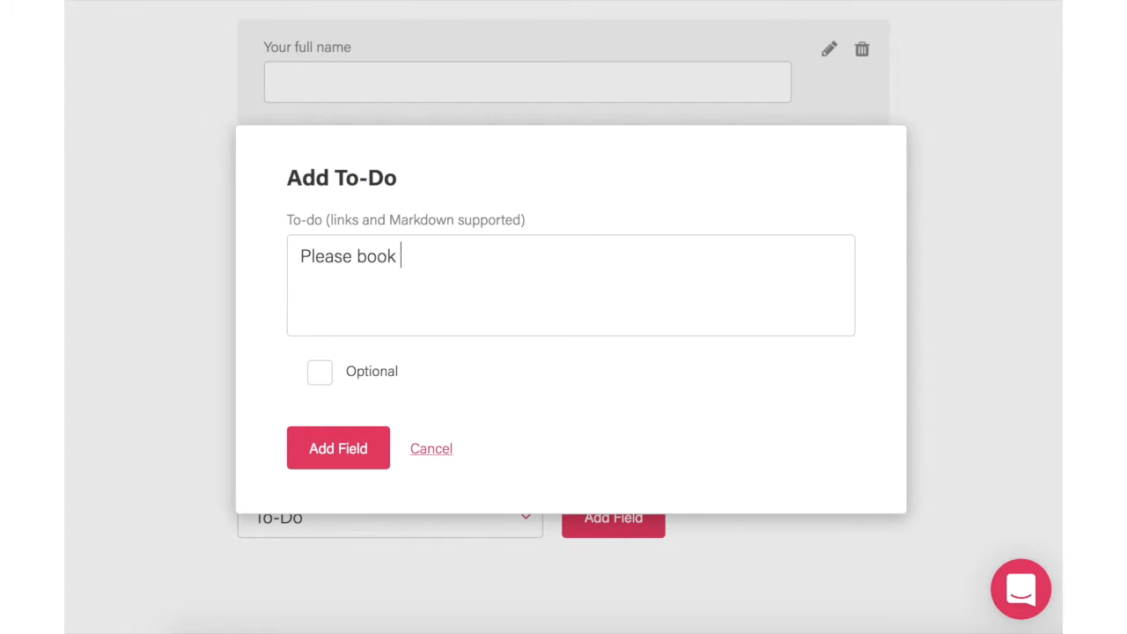
text(your interview ti)
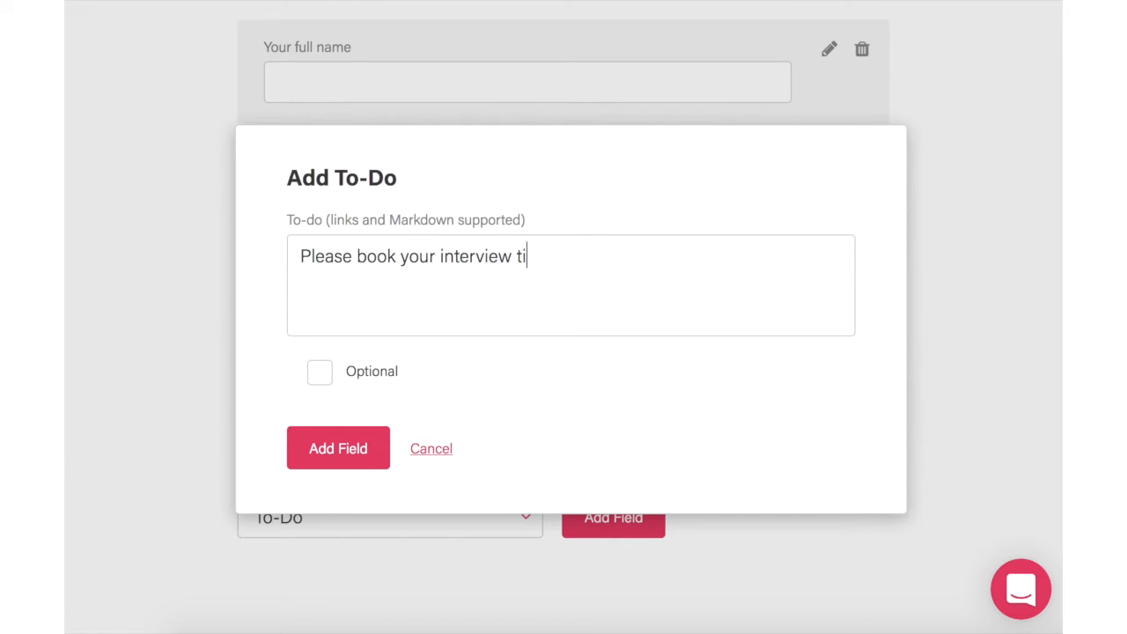
text(me here http:/)
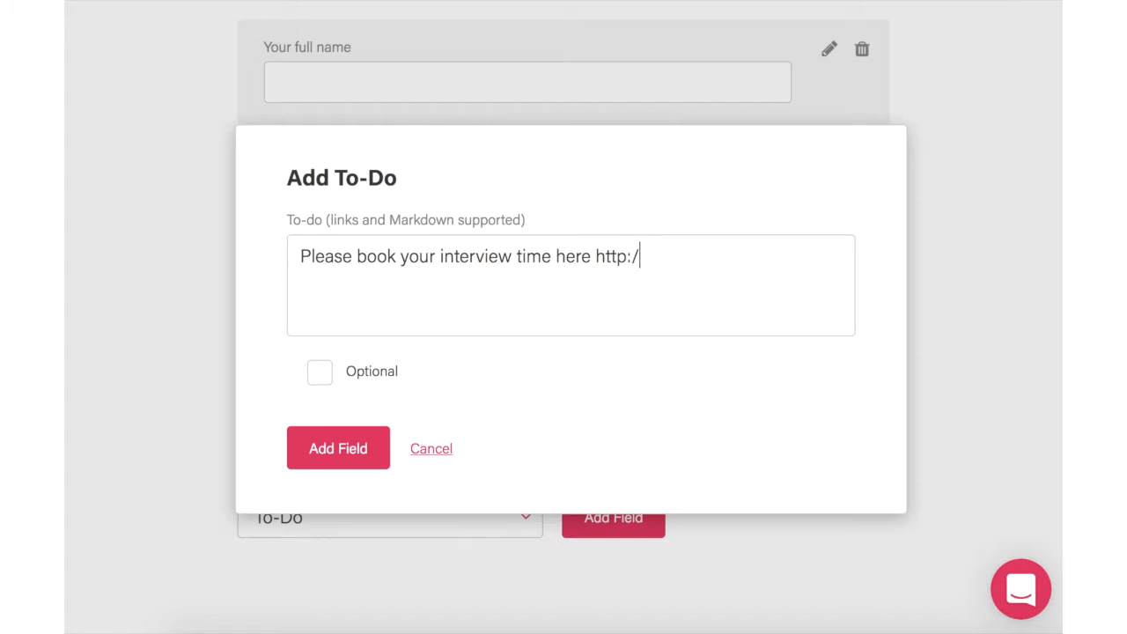
text(/calendly.co)
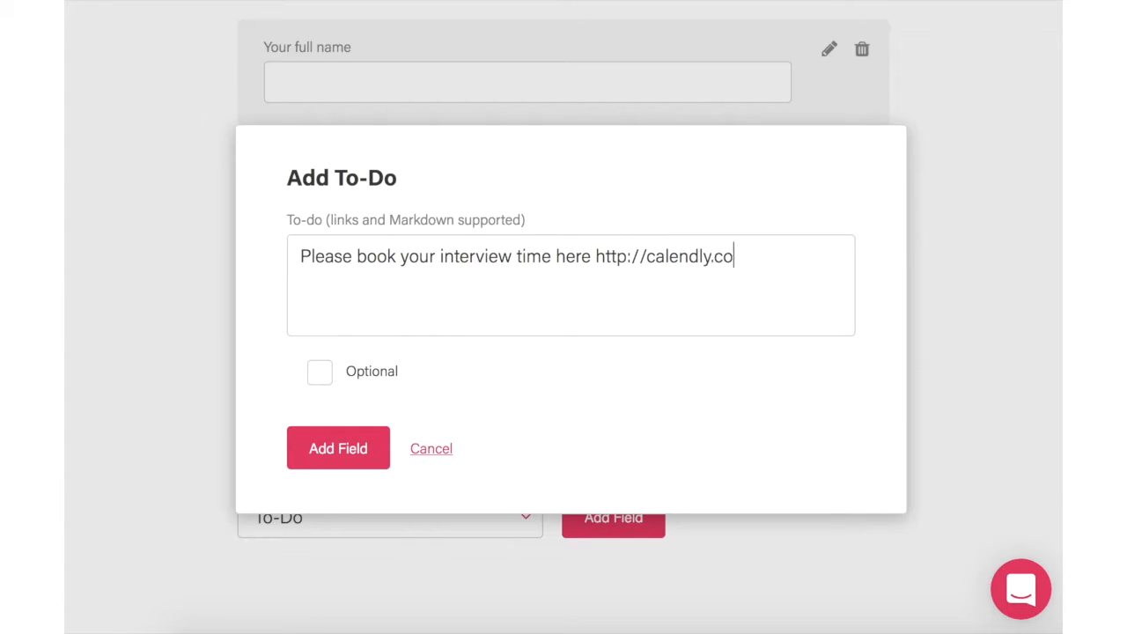
text(m/uibreakfas)
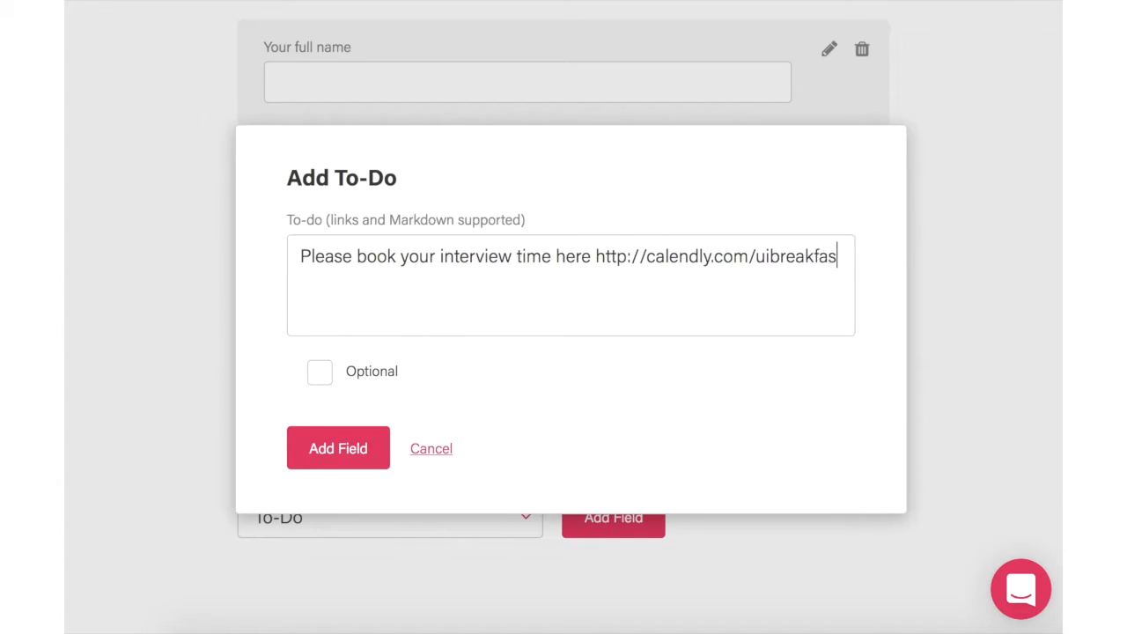
text(t/consultation)
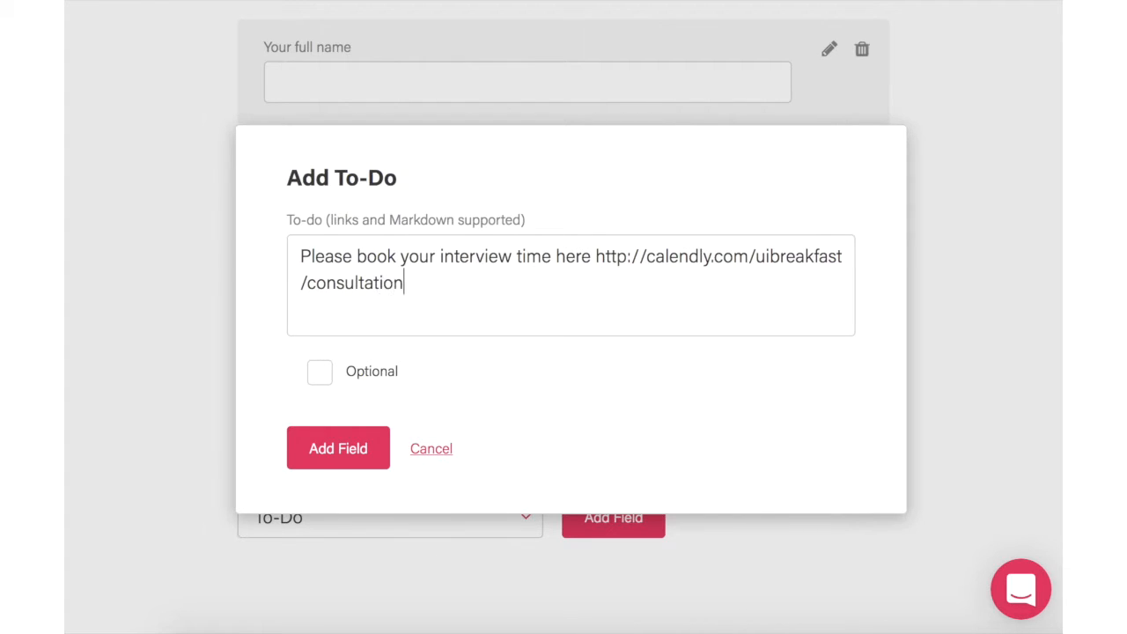
click(350, 460)
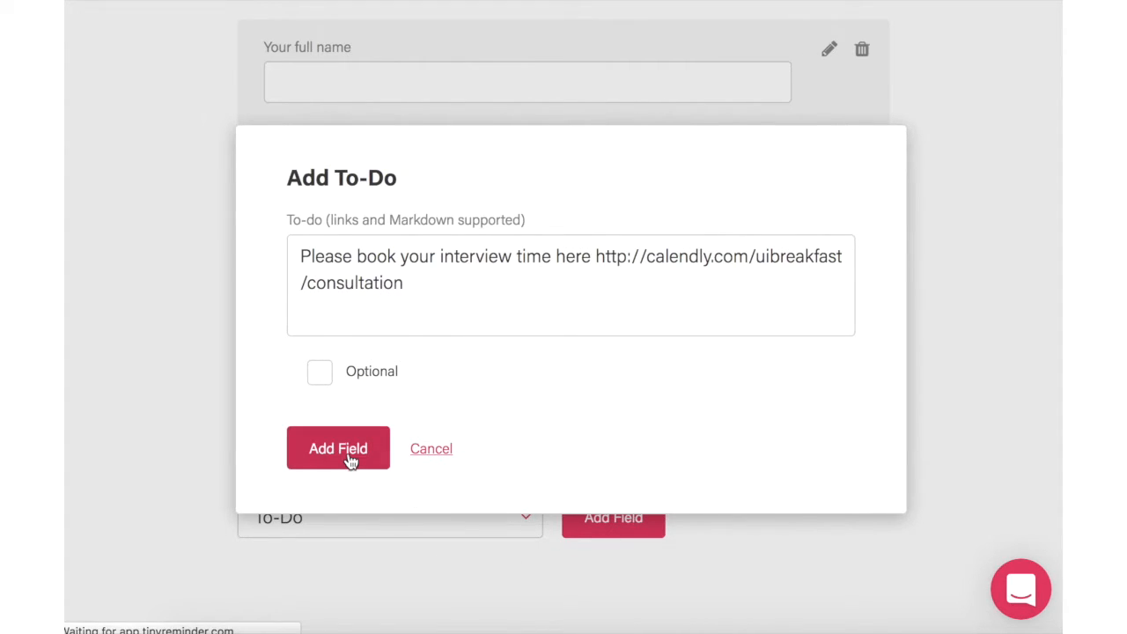
scroll(348, 455, down, 2)
scroll(347, 458, down, 3)
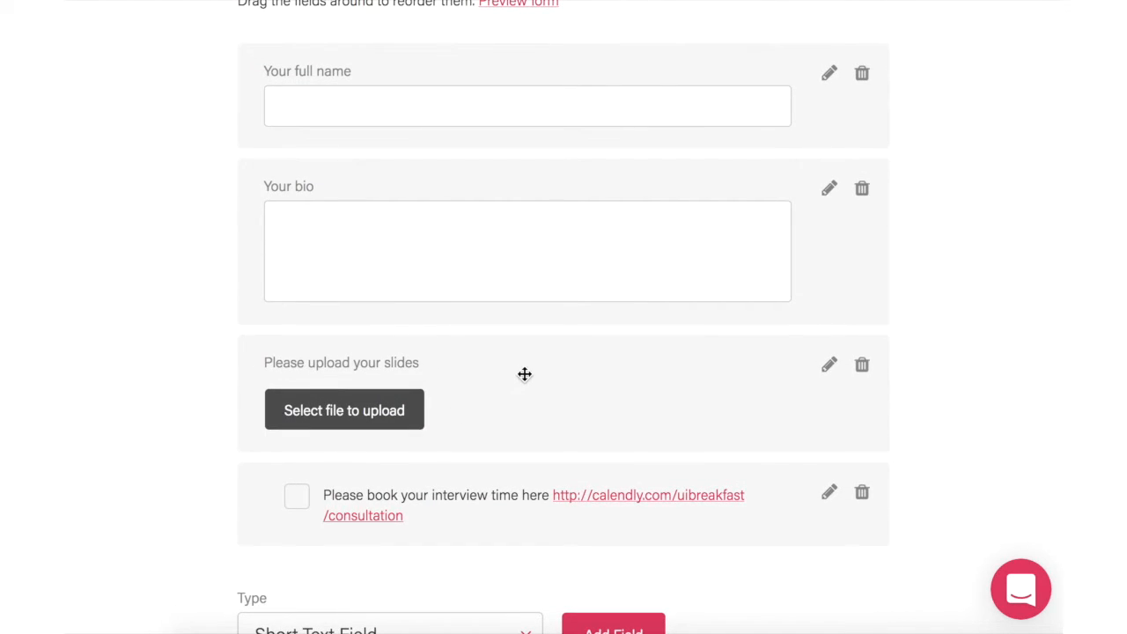
drag(524, 375, 554, 379)
scroll(553, 379, down, 1)
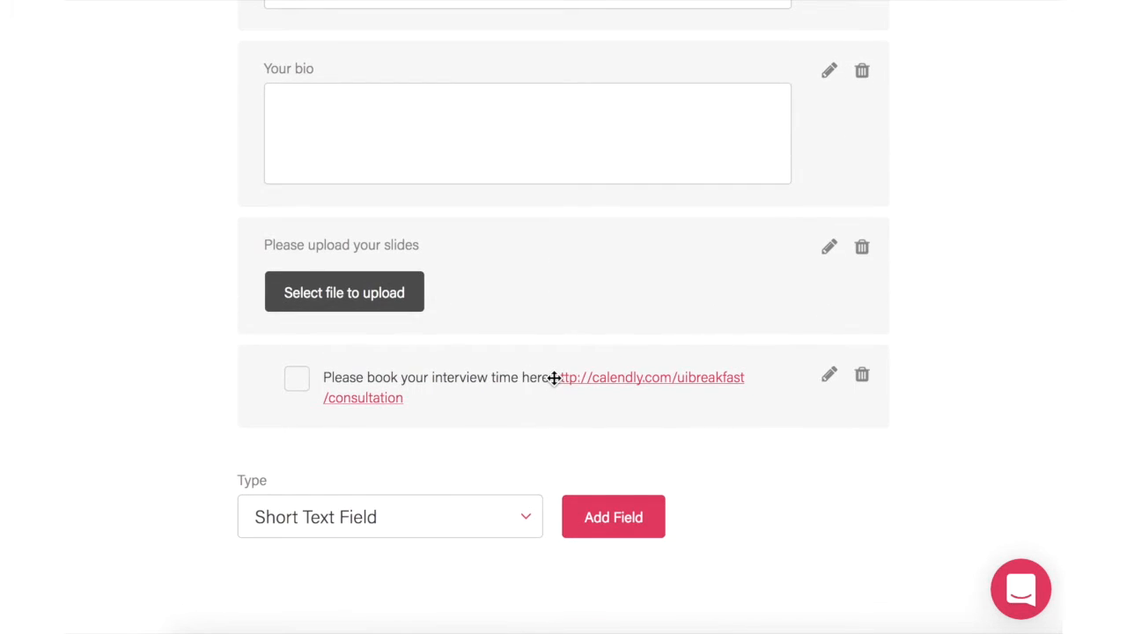
scroll(554, 387, up, 5)
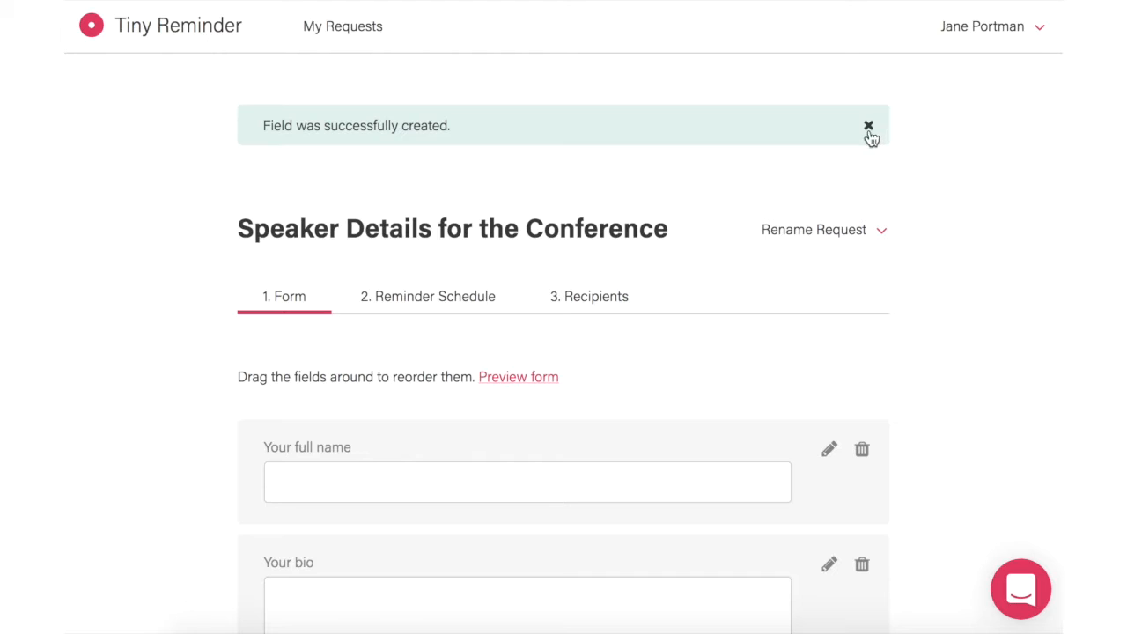
click(868, 127)
Step: Schedule reminders every 2 days for 6 days after the due date, without the day-before reminder
click(480, 213)
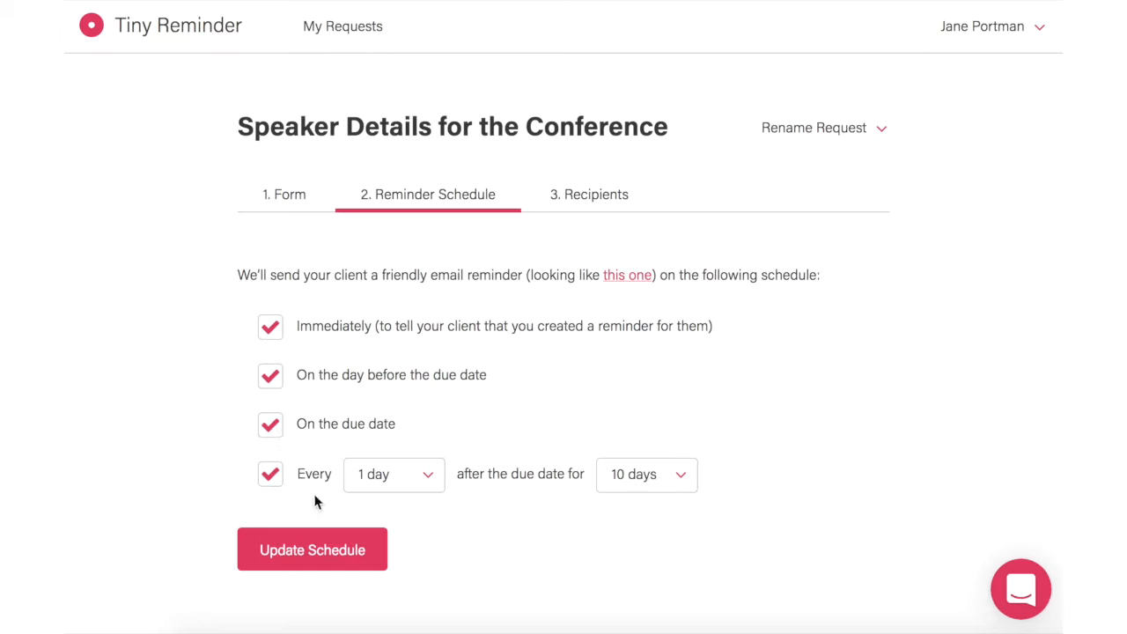
click(634, 486)
click(624, 156)
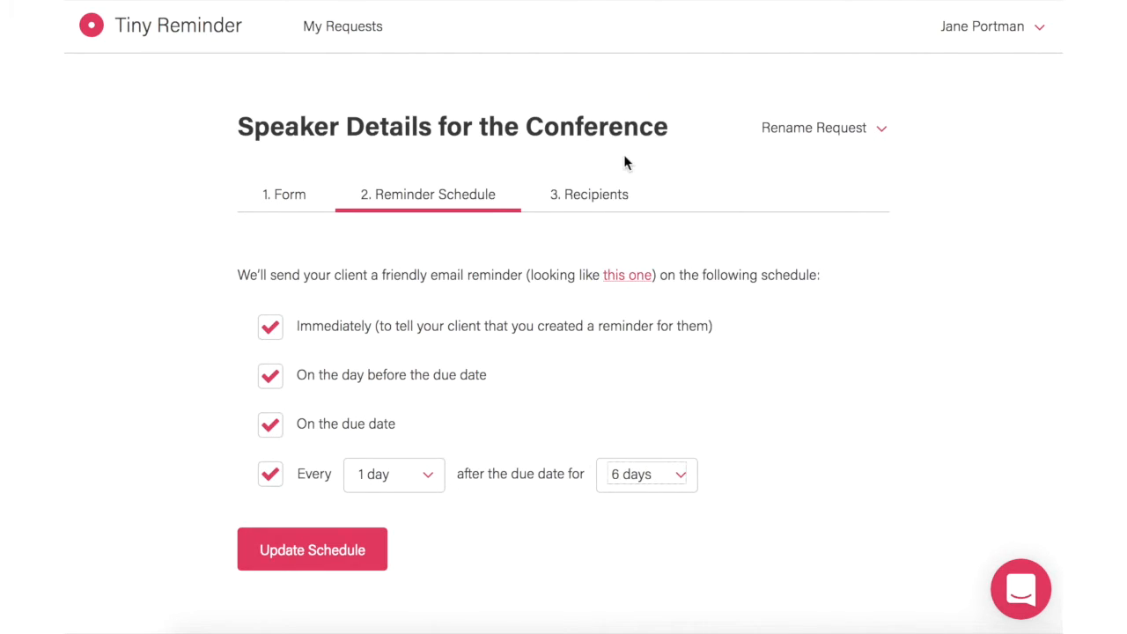
click(437, 471)
click(428, 327)
key(Down)
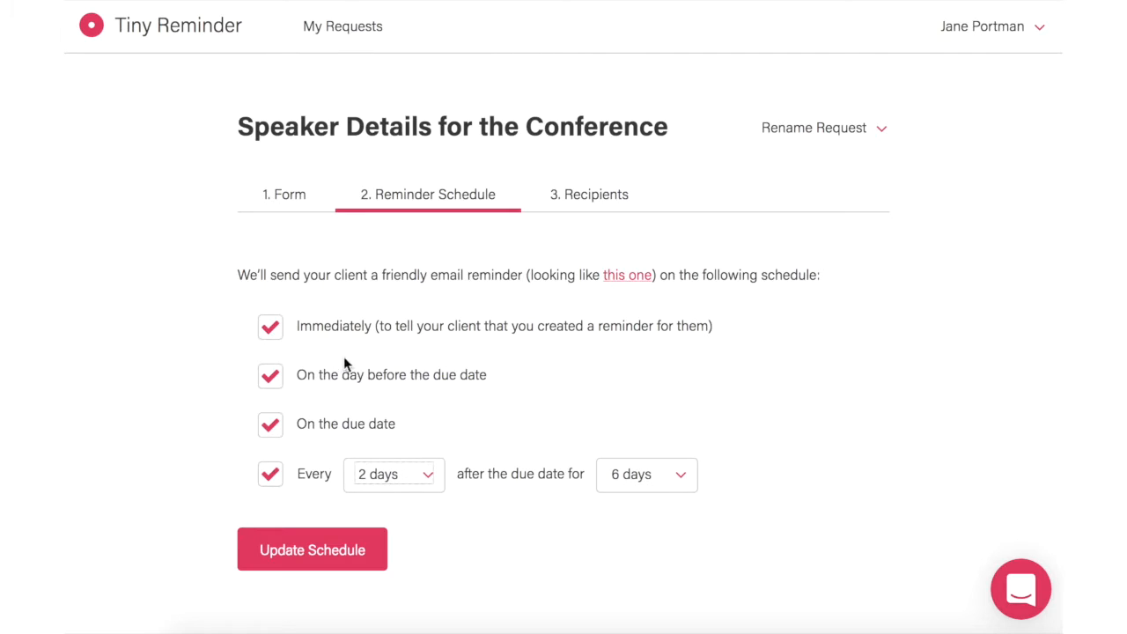
click(270, 377)
click(295, 558)
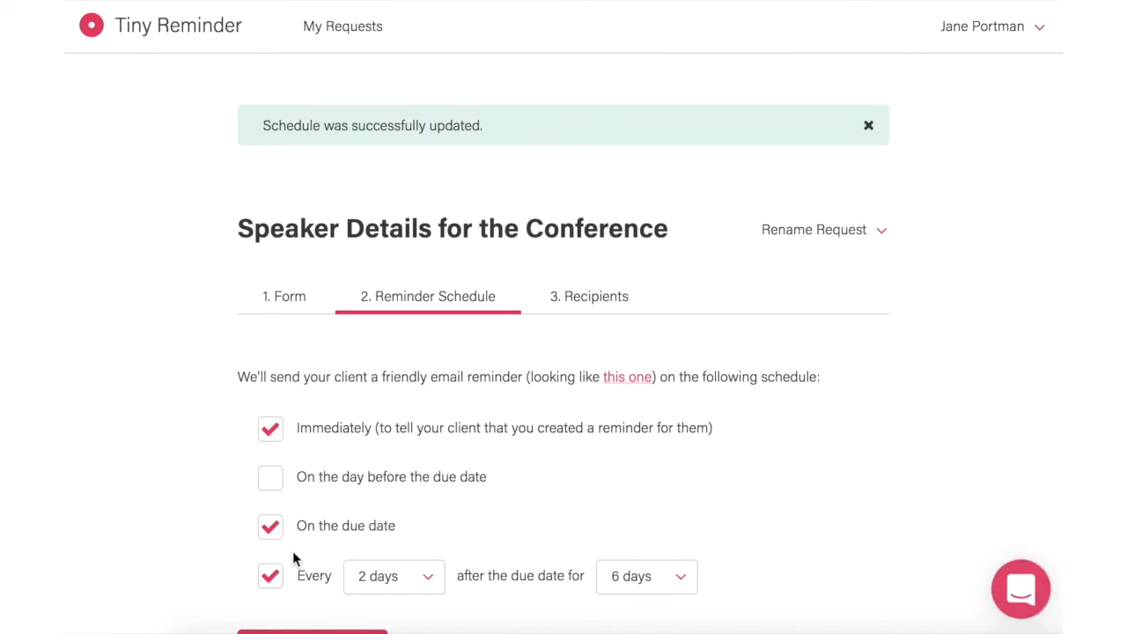
click(868, 125)
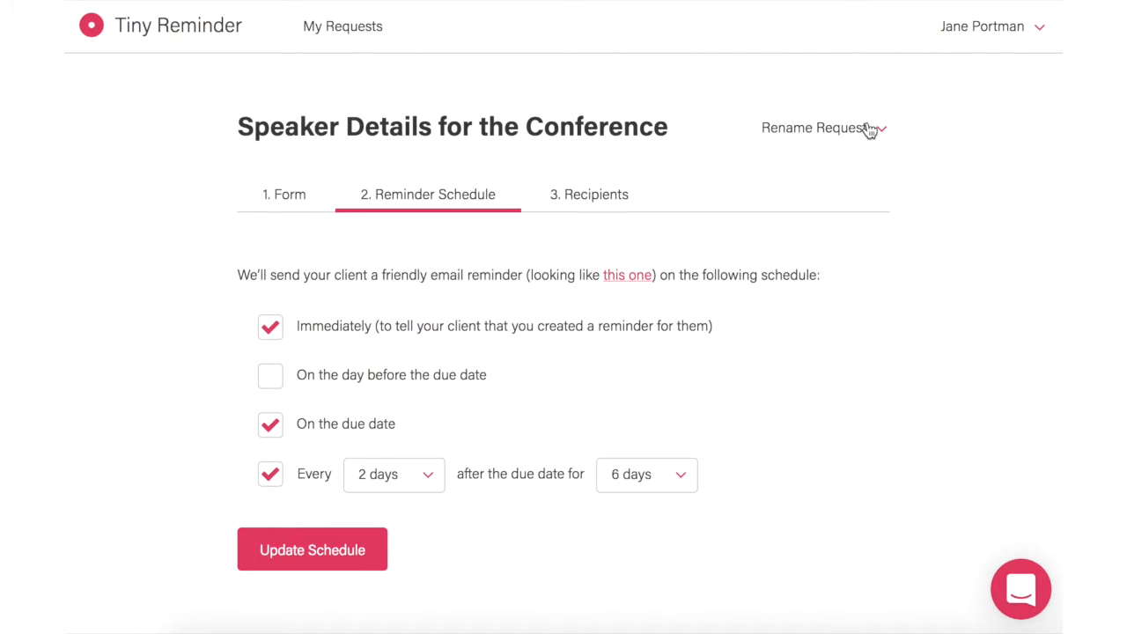
Step: Go to the Recipients step and begin adding a recipient
click(600, 202)
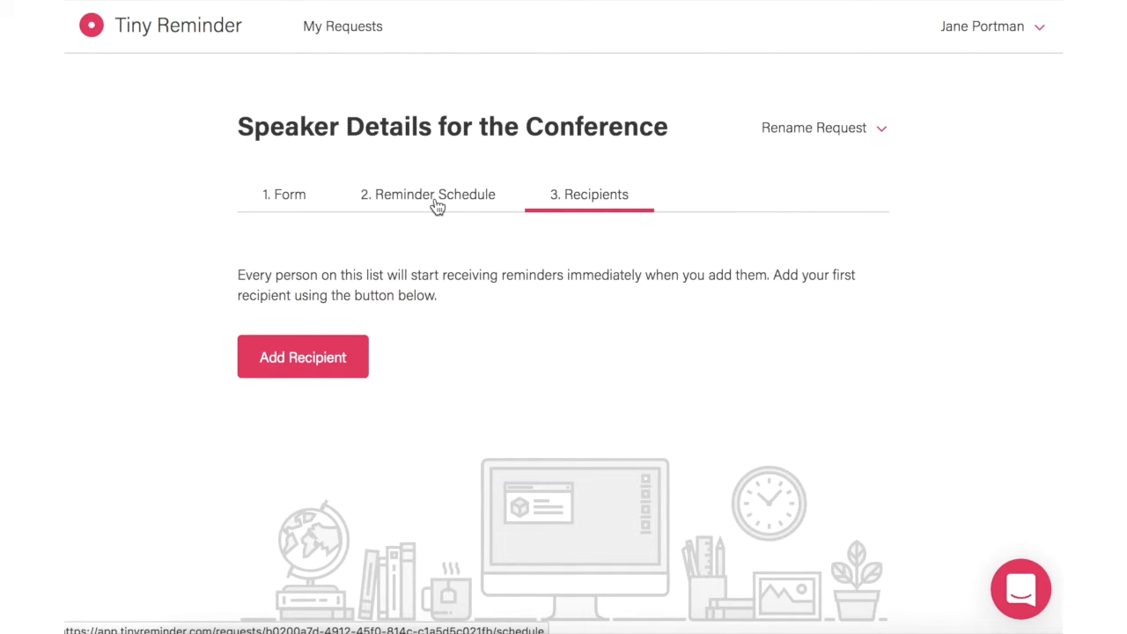
click(315, 361)
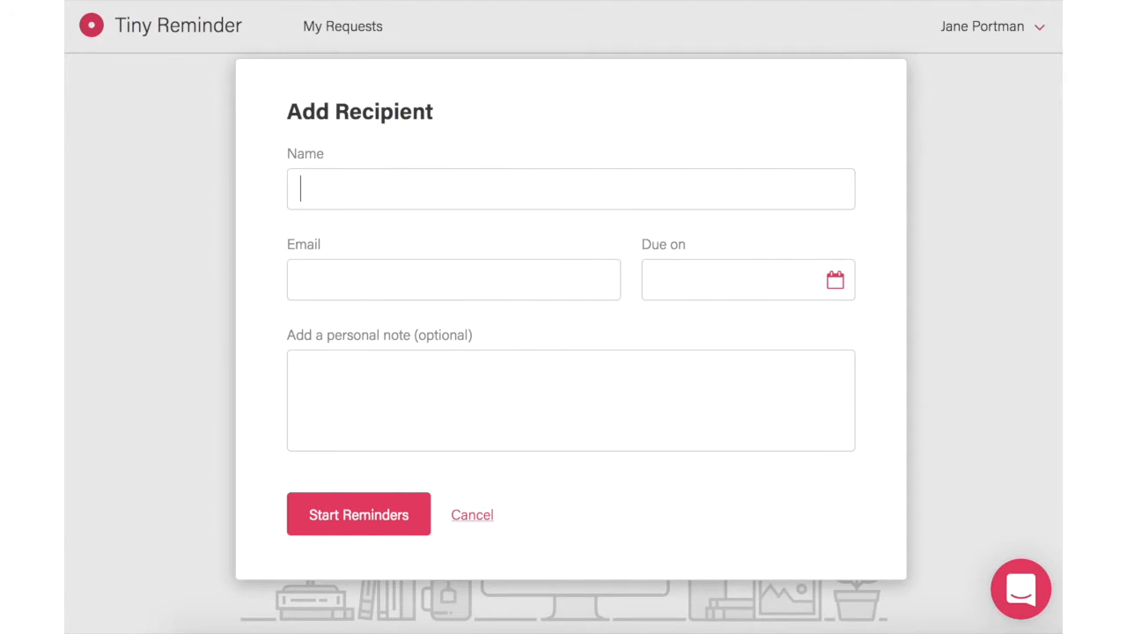
Step: Add the speaker's name and e-mail, due date March 28, a thank-you note, and start reminders
text(Jane)
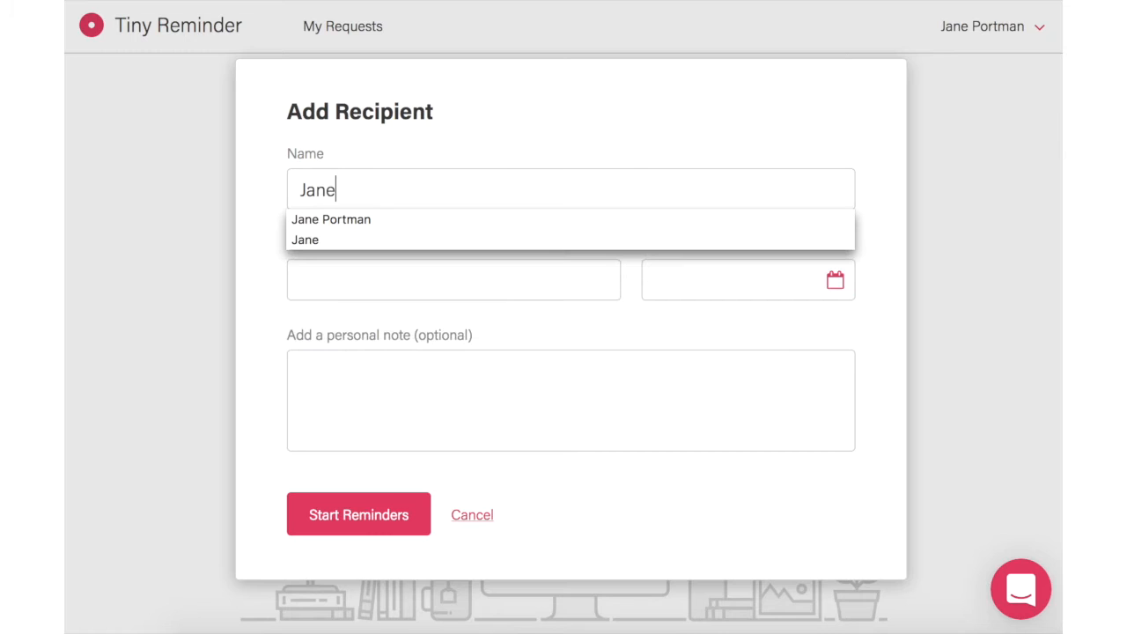
click(339, 219)
click(336, 277)
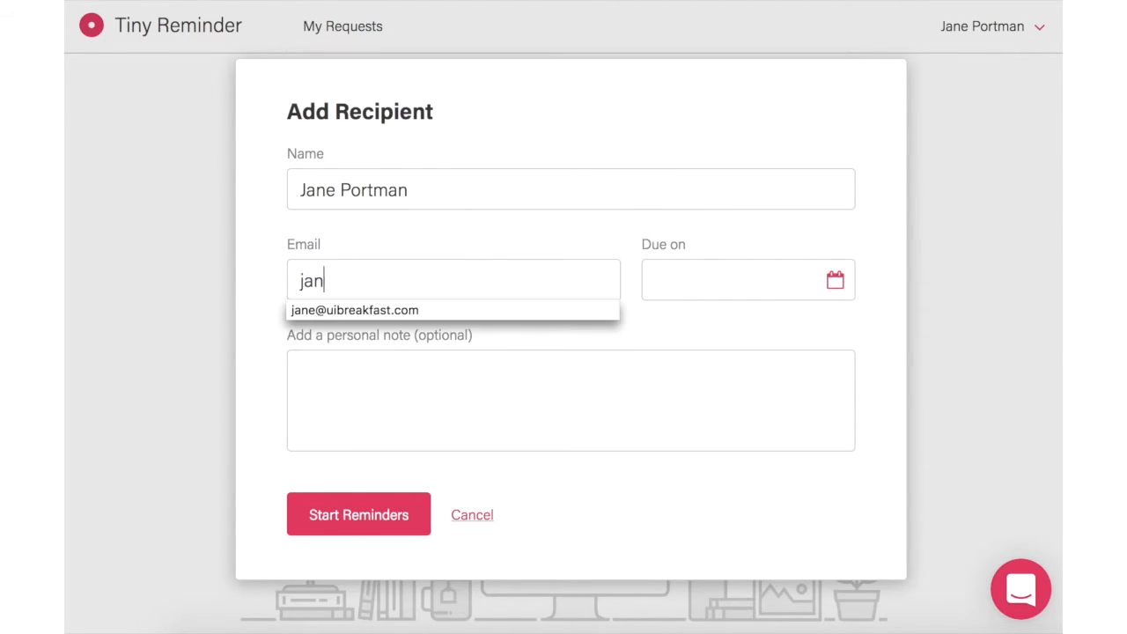
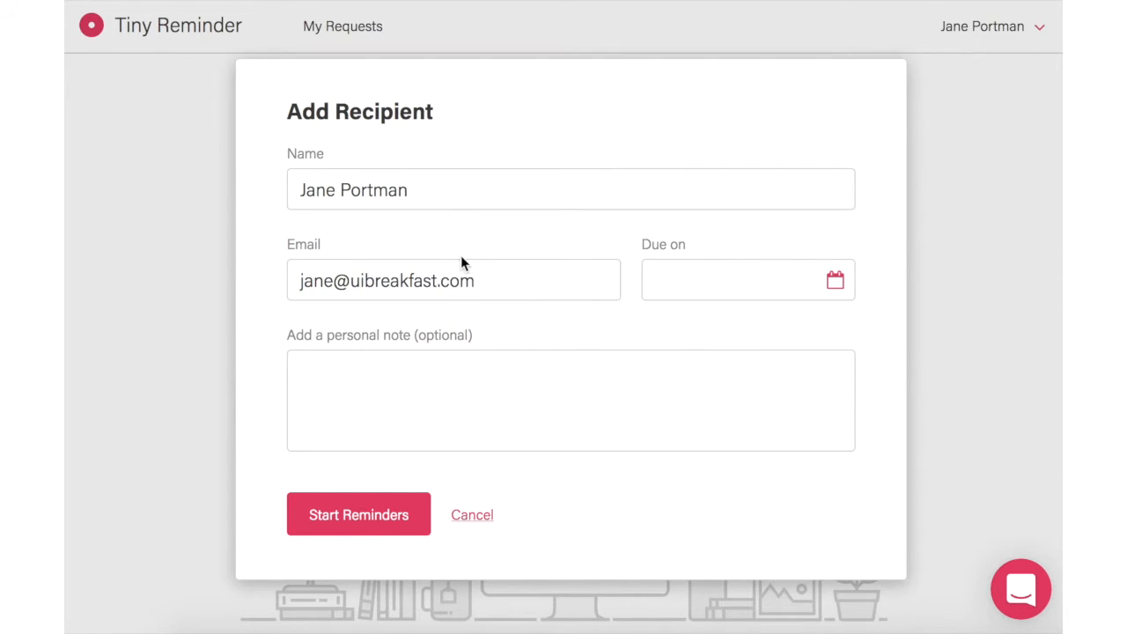
click(829, 293)
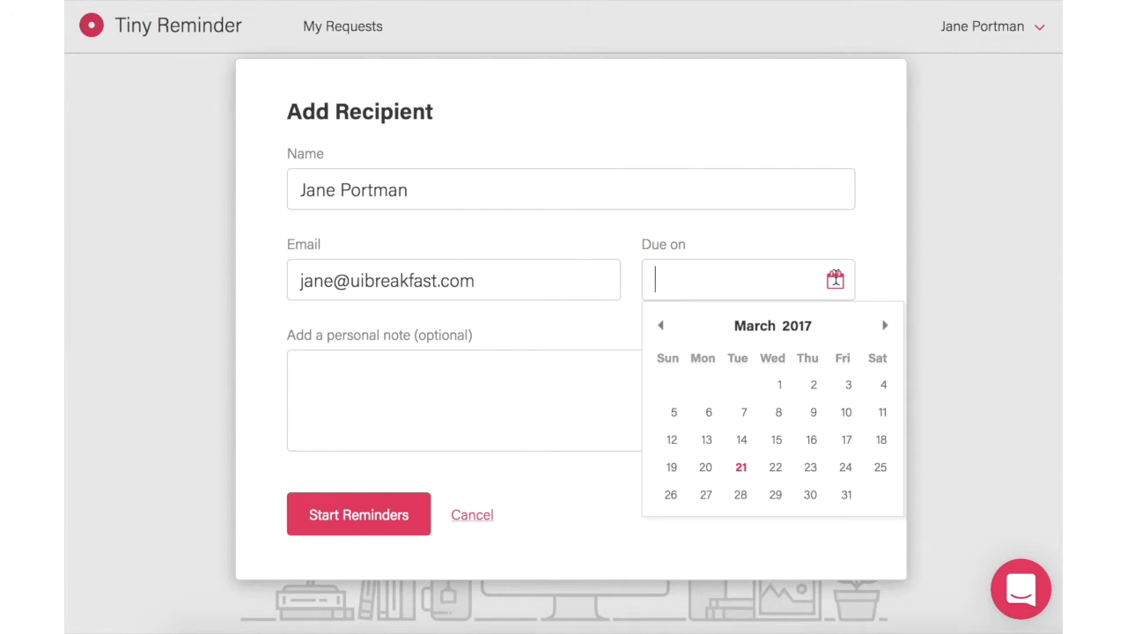
click(745, 496)
click(397, 386)
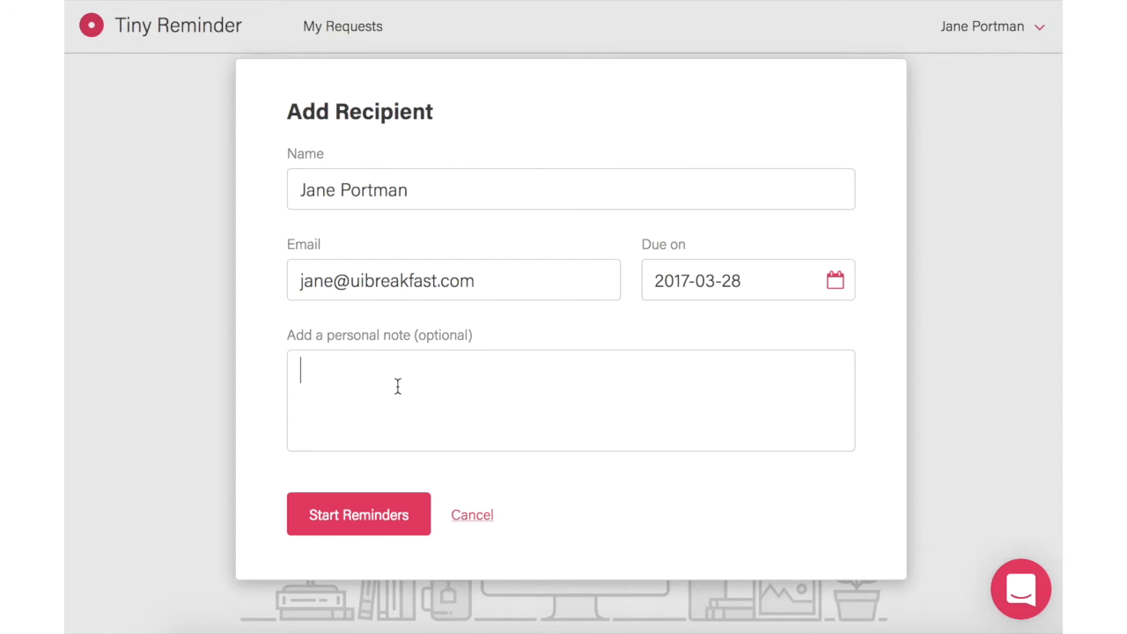
text(Hey Jane, this form has )
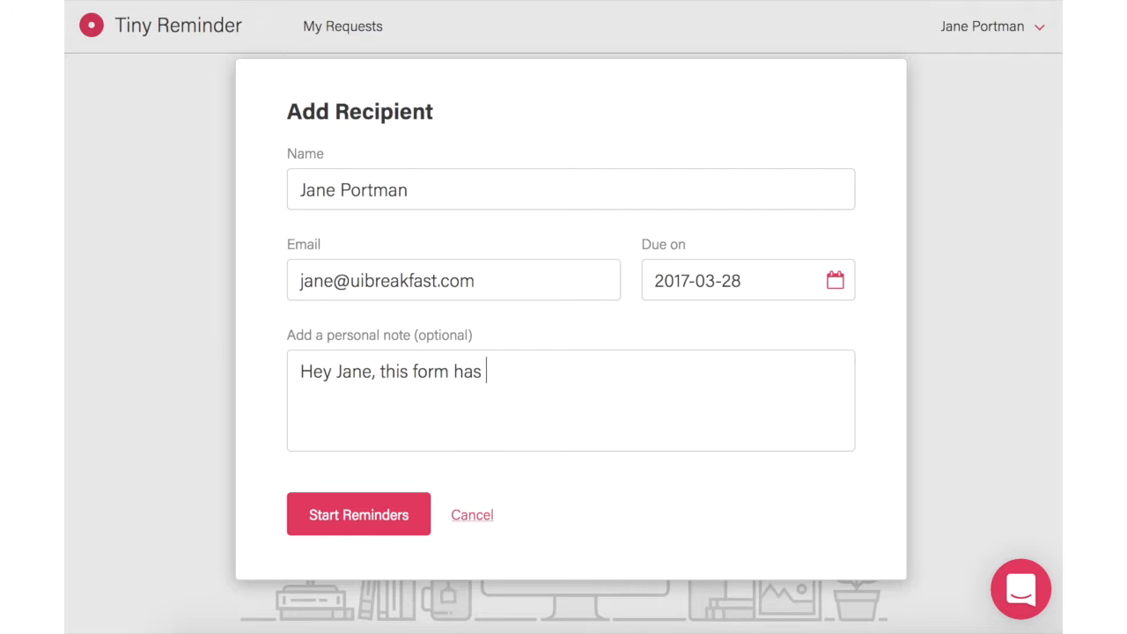
text(all the detail)
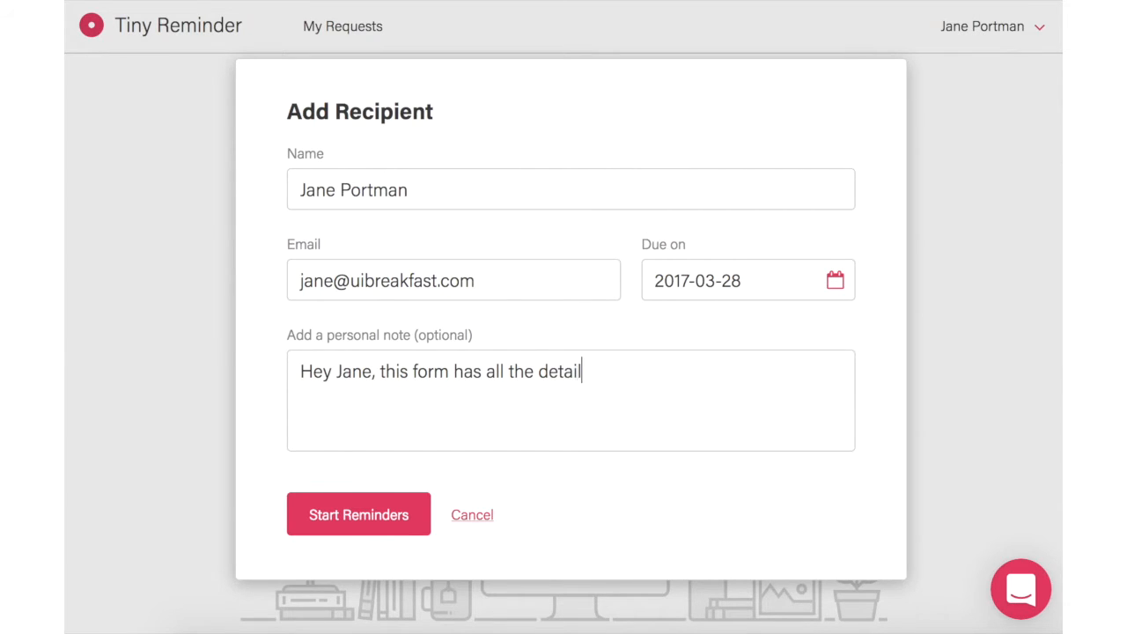
text(s! Thank you!)
click(346, 523)
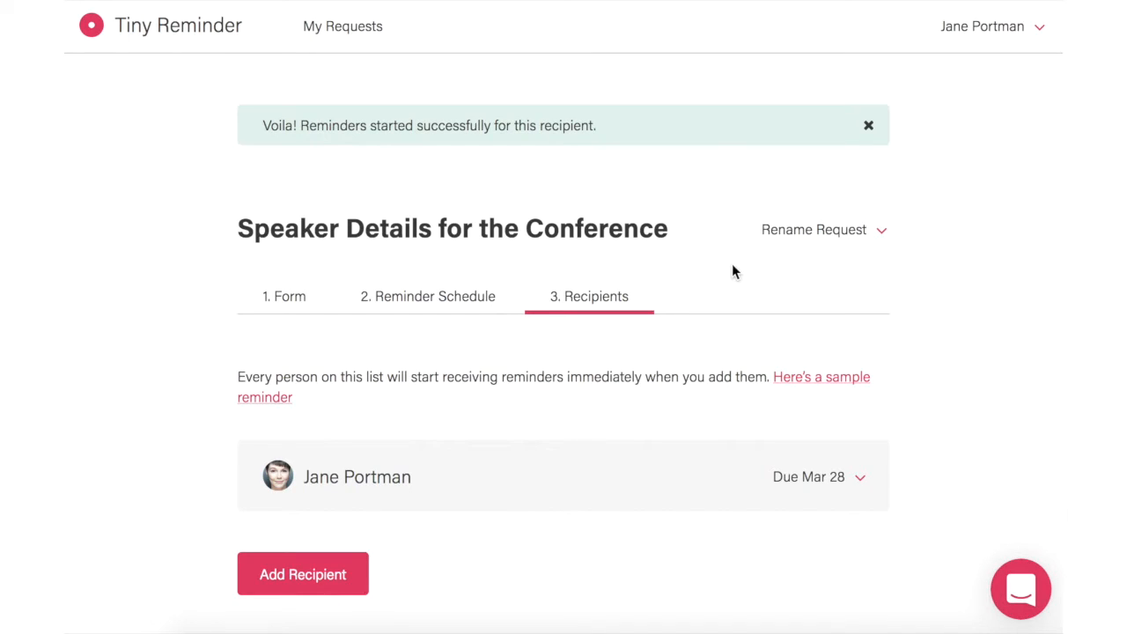
Step: Dismiss the 'Reminders started' confirmation banner
click(869, 126)
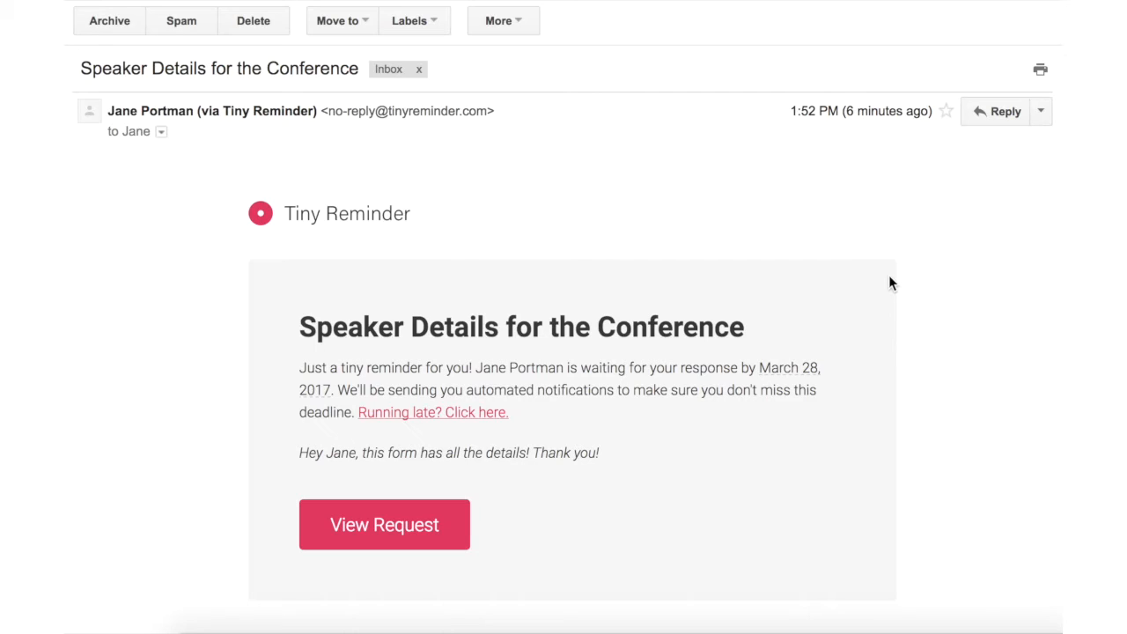
Step: Open the request form via the reminder email's View Request button
scroll(889, 278, down, 3)
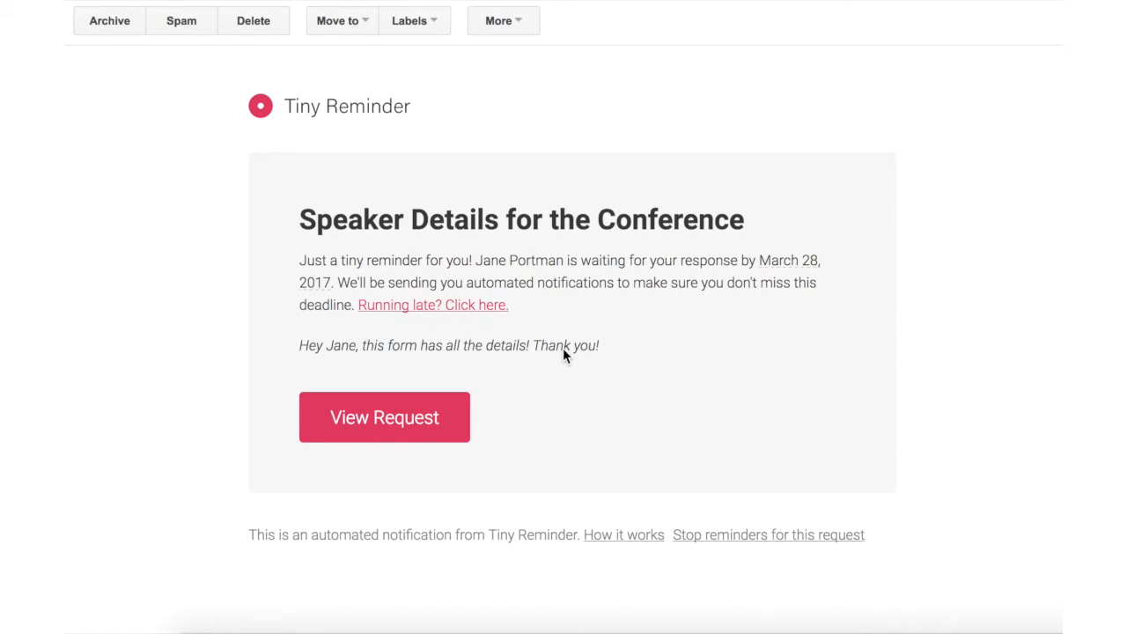
click(440, 430)
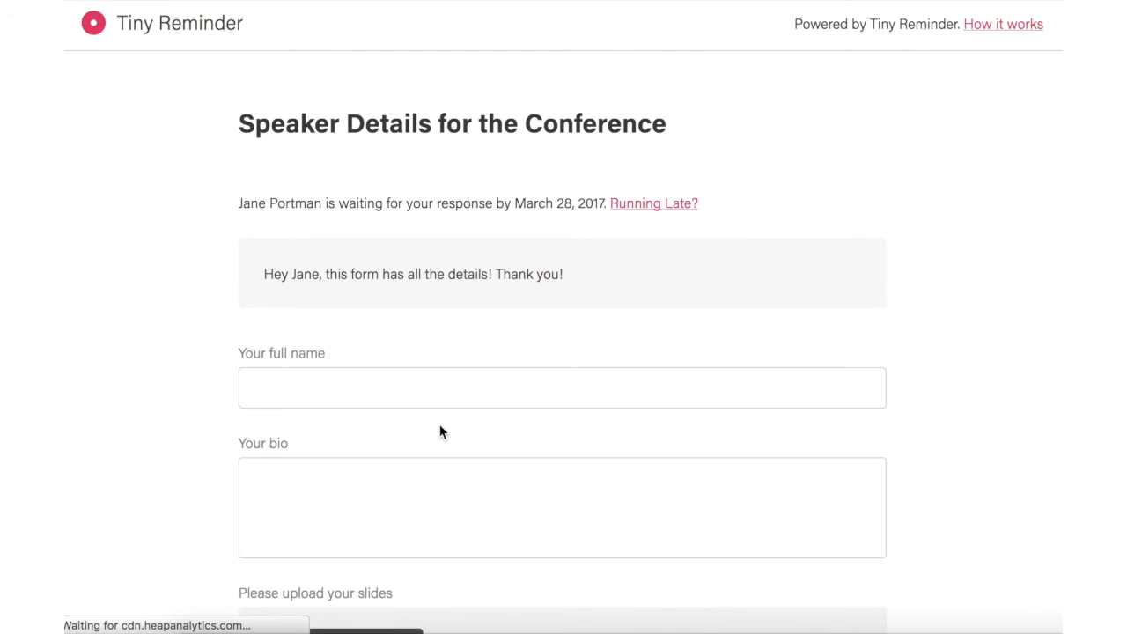
Step: Enter the speaker's full name in the 'Your full name' field
scroll(441, 432, down, 2)
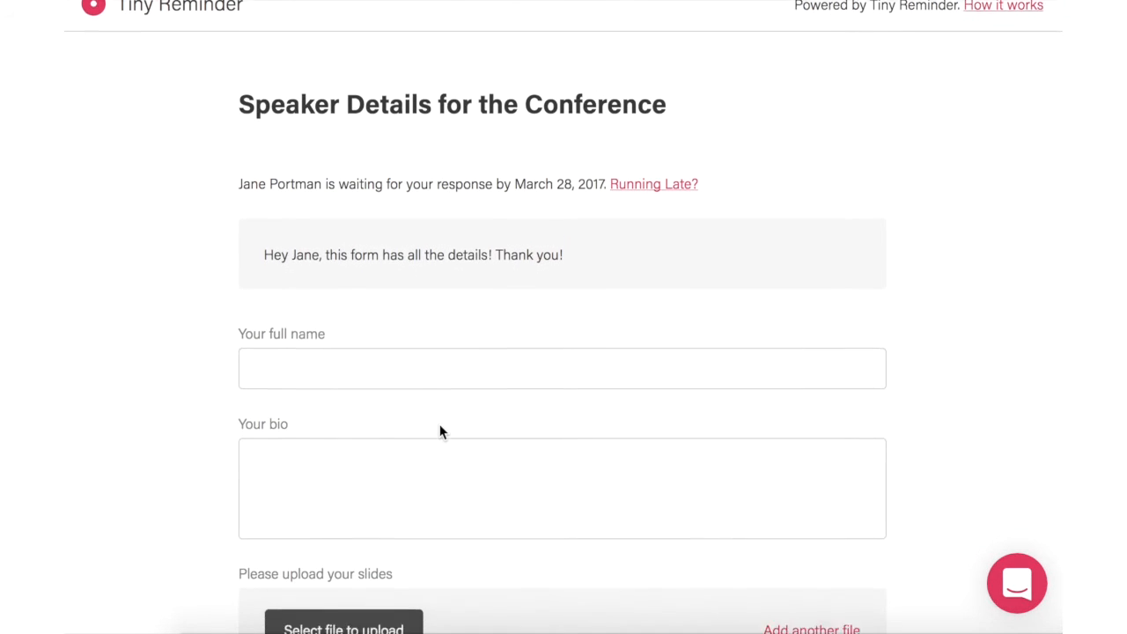
scroll(441, 426, up, 1)
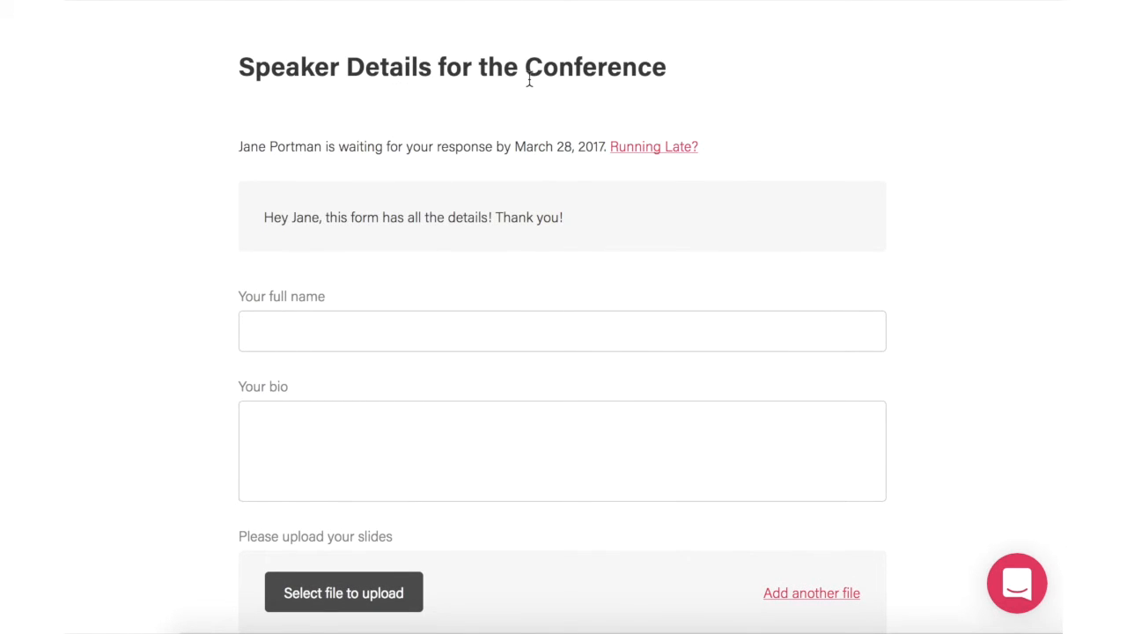
scroll(528, 80, down, 2)
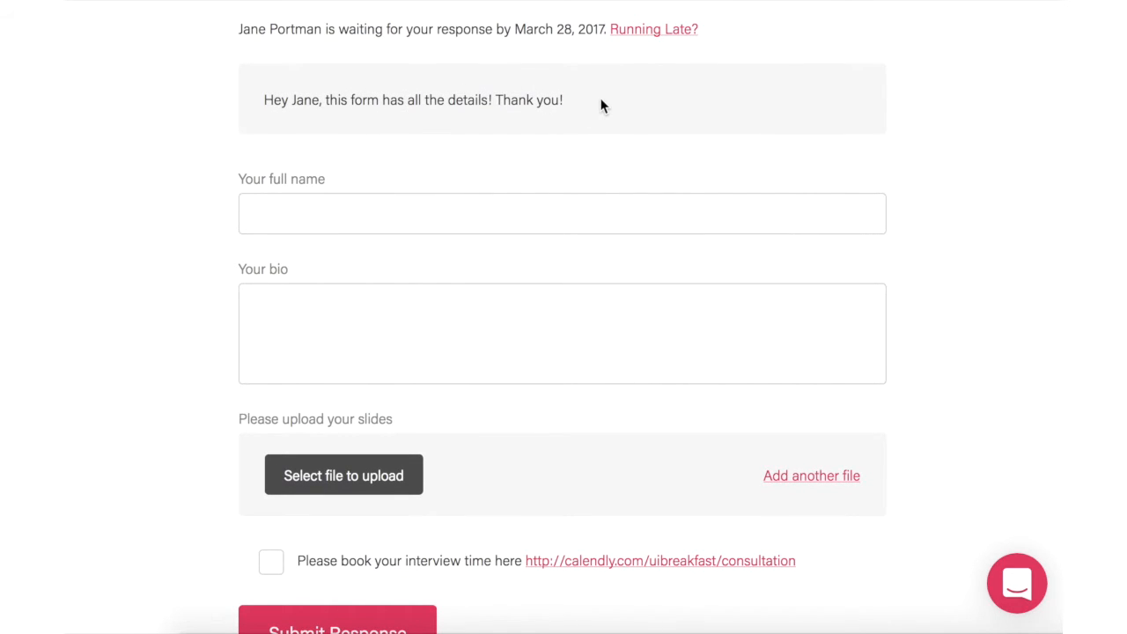
scroll(601, 105, down, 2)
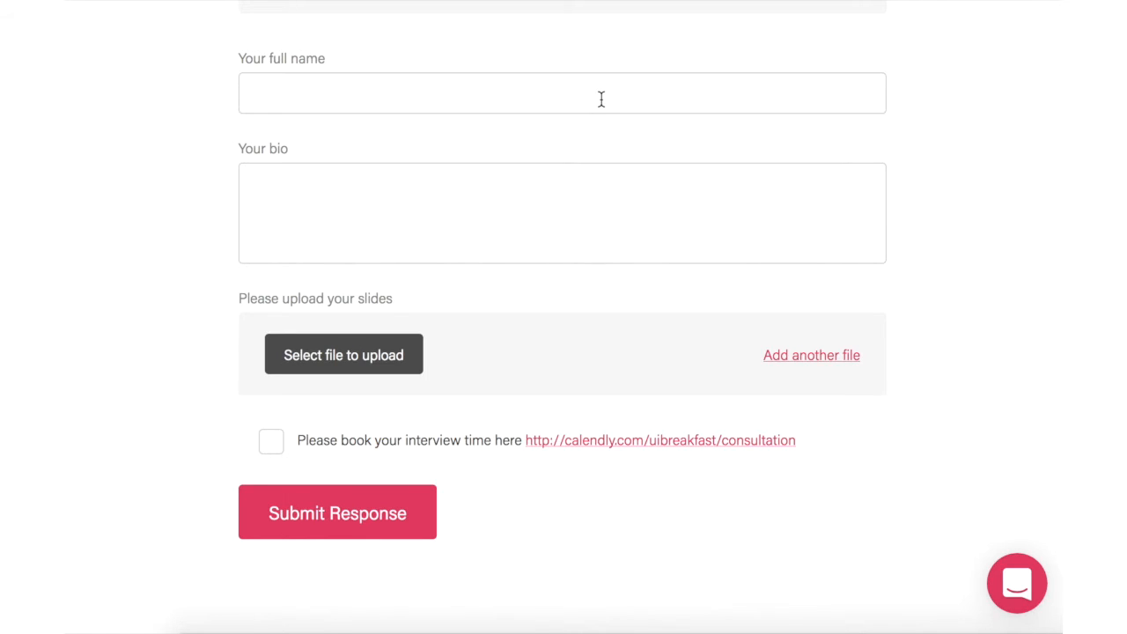
scroll(602, 100, up, 2)
click(474, 163)
Step: Write the bio: 'Jane is an independent UI/UX consultant and the founder of Tiny Reminder'
click(384, 285)
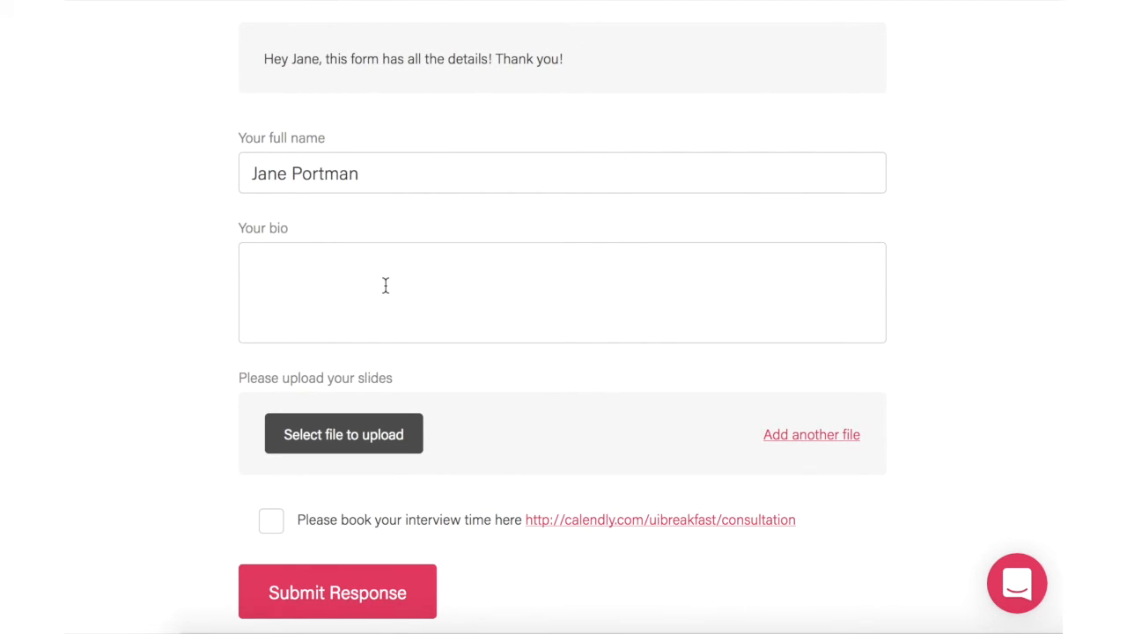
text(Jane is an independent UI)
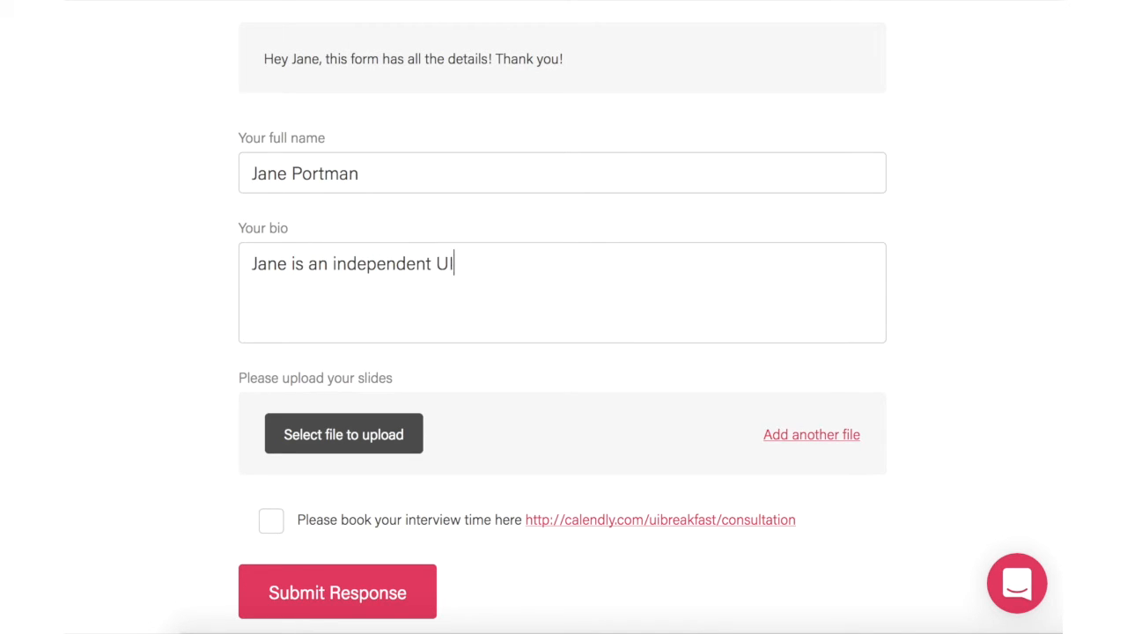
text(/UX consultant)
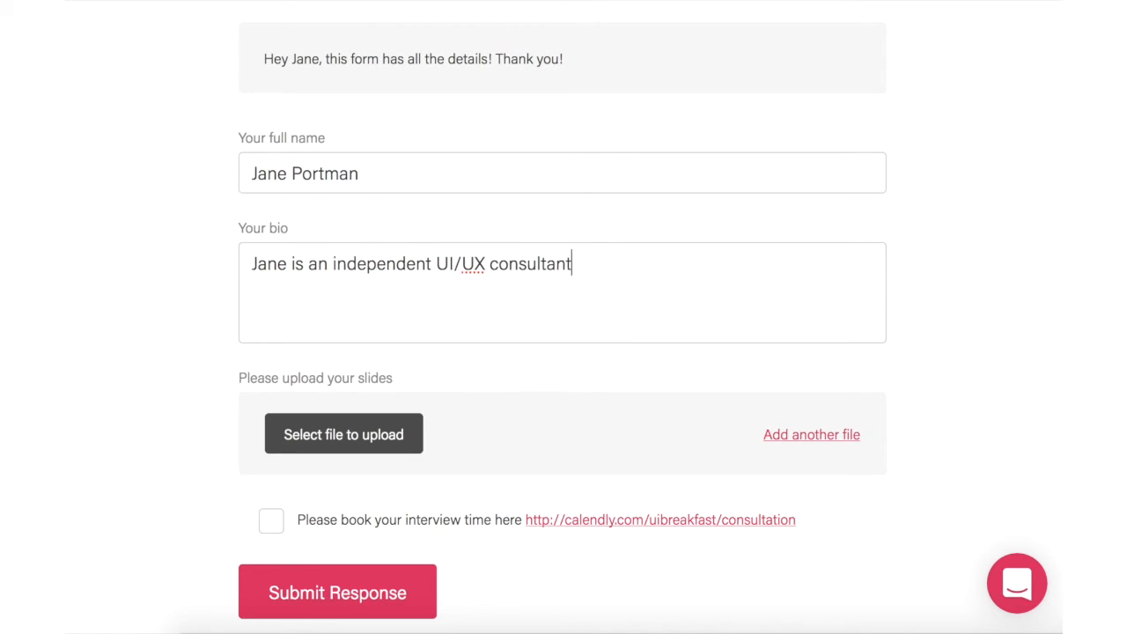
text( and the founder)
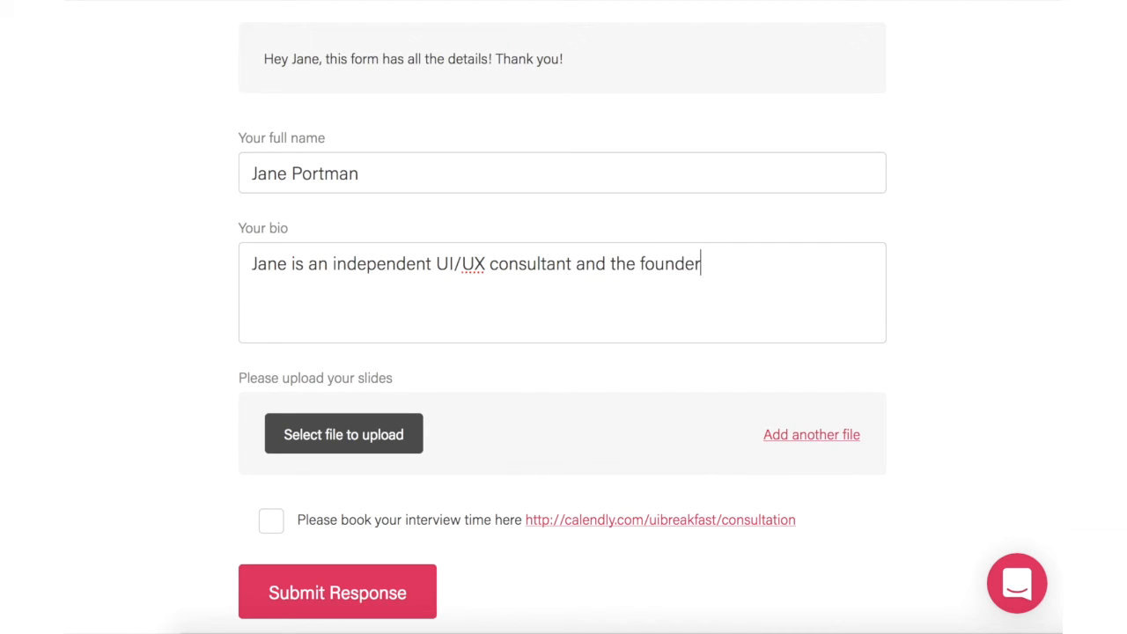
text( of Tiny Reminder)
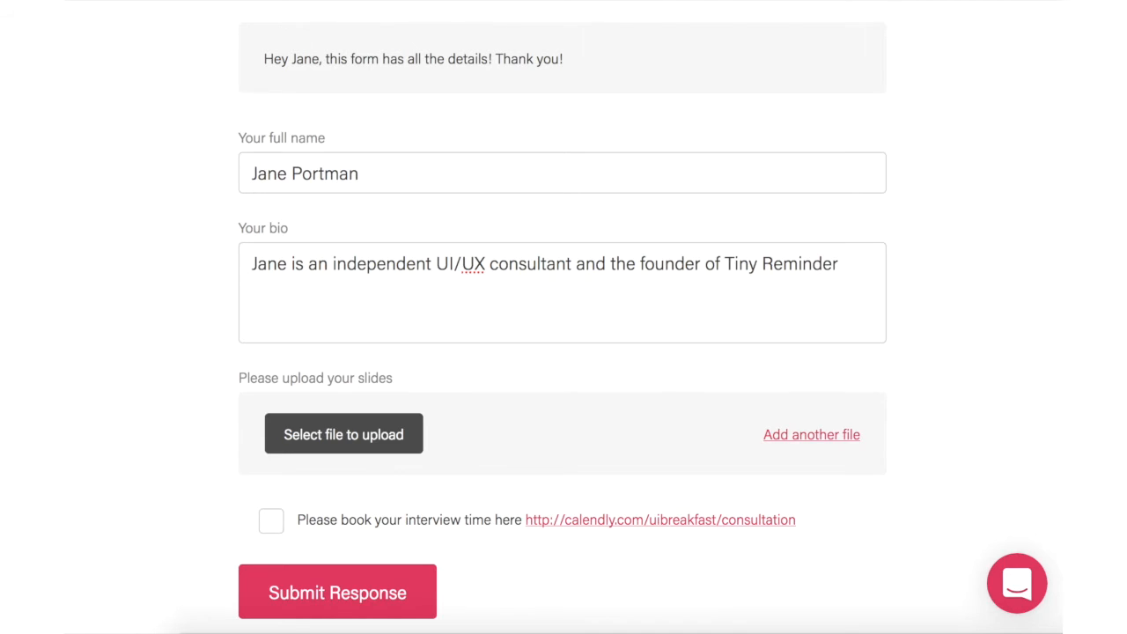
scroll(563, 317, down, 1)
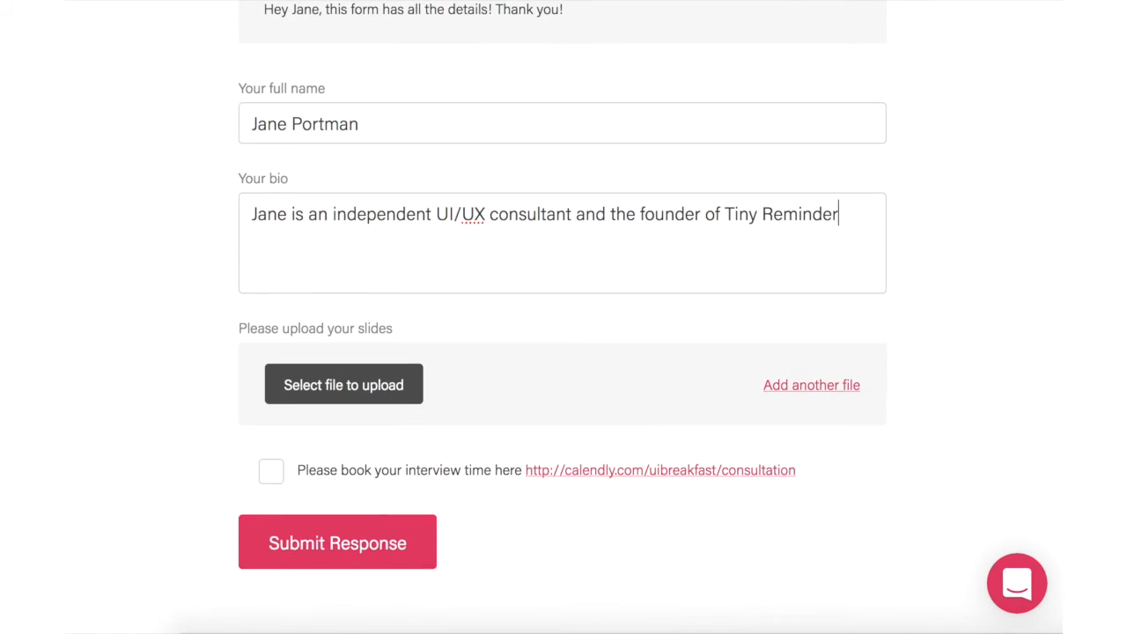
Step: Attach the Masterclass PDF as the slides file, leaving a single upload row
click(369, 381)
double_click(600, 101)
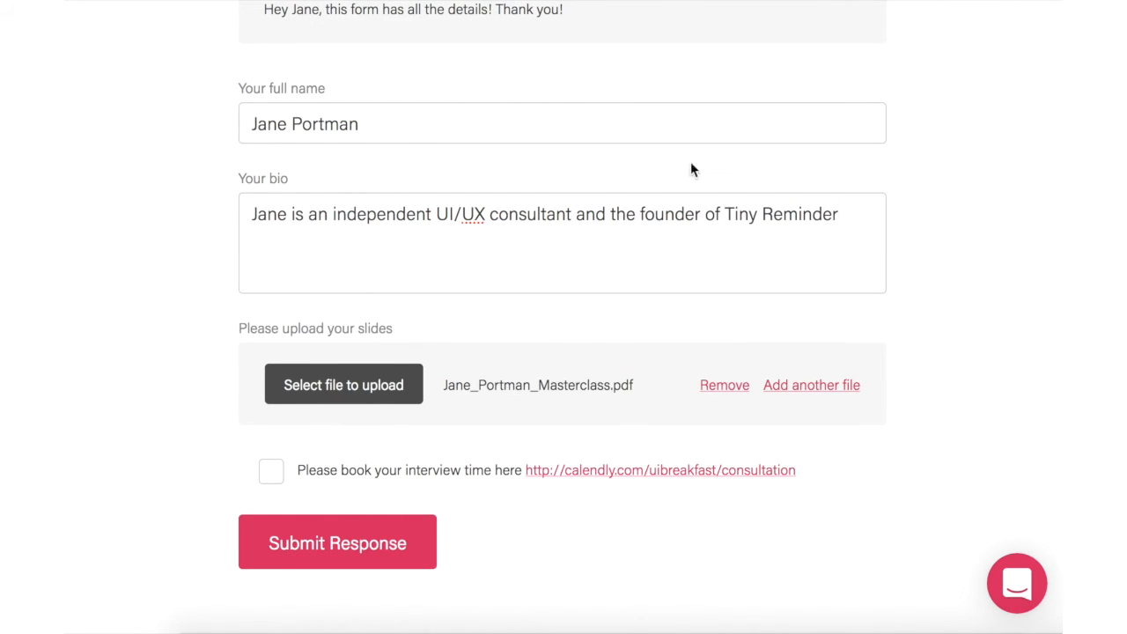
scroll(841, 396, up, 1)
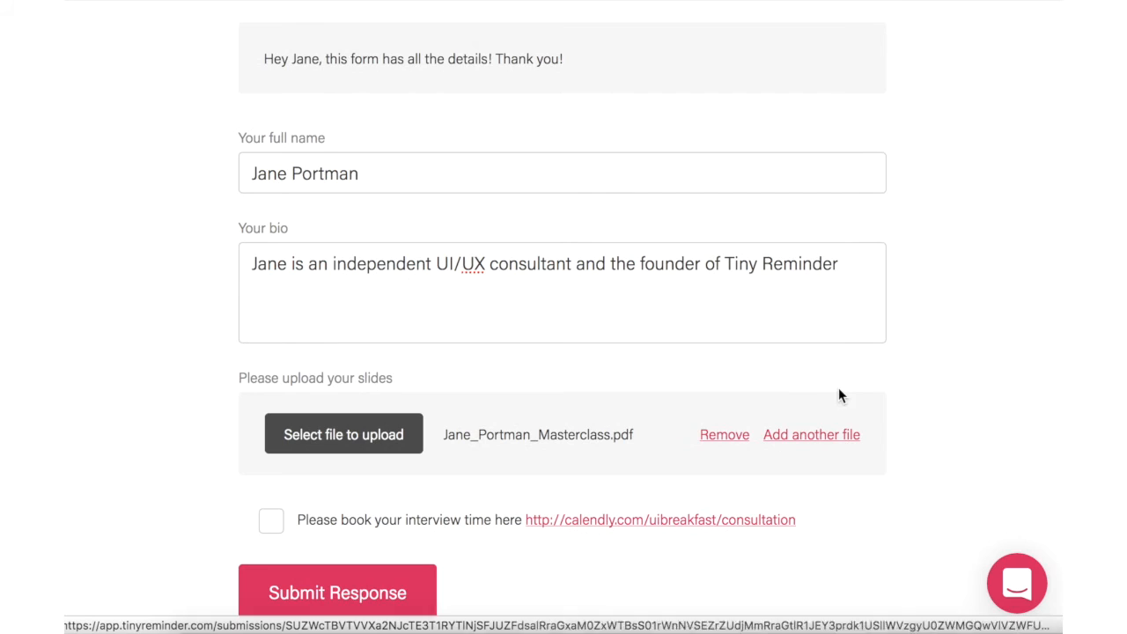
click(833, 436)
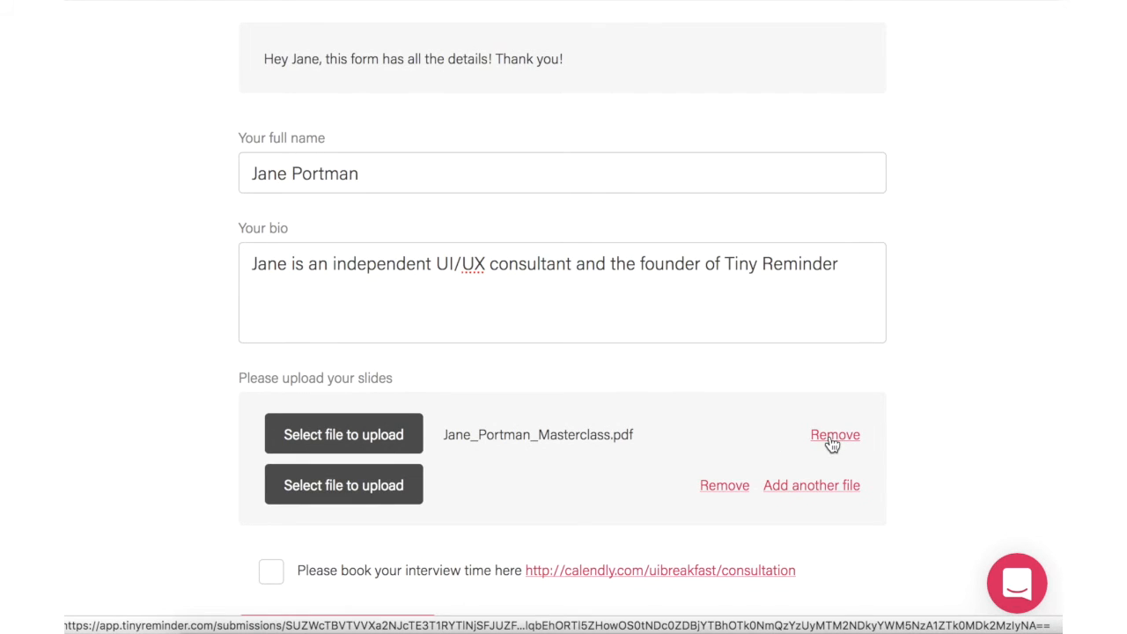
click(714, 487)
Step: Tick the checkbox confirming the interview time is booked
scroll(713, 484, down, 2)
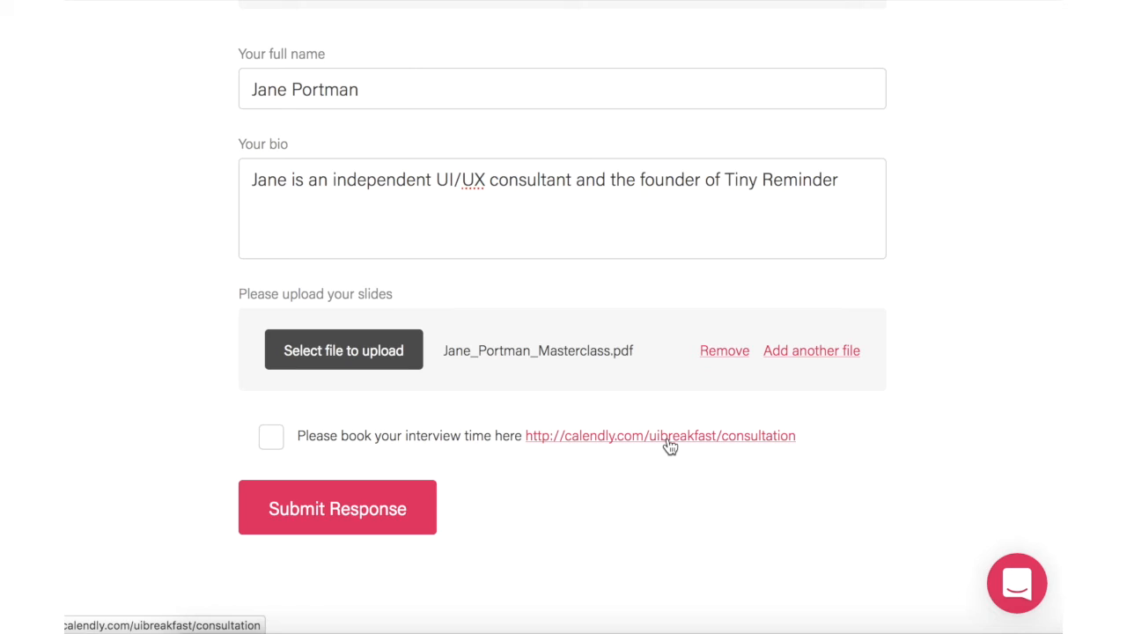
click(355, 445)
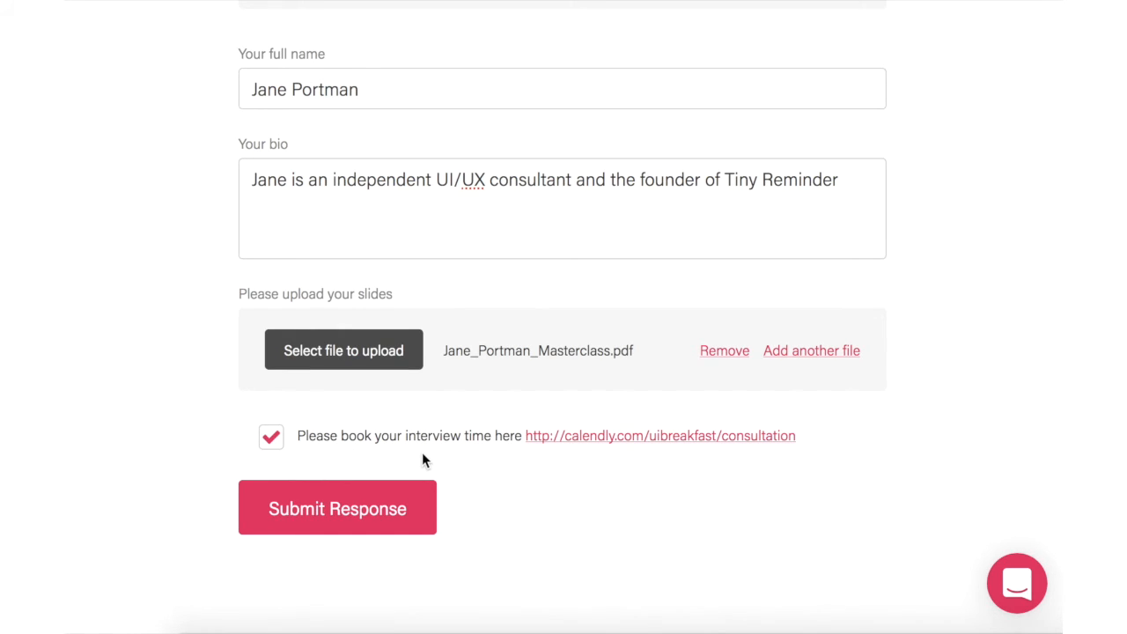
scroll(422, 452, up, 3)
scroll(422, 452, down, 1)
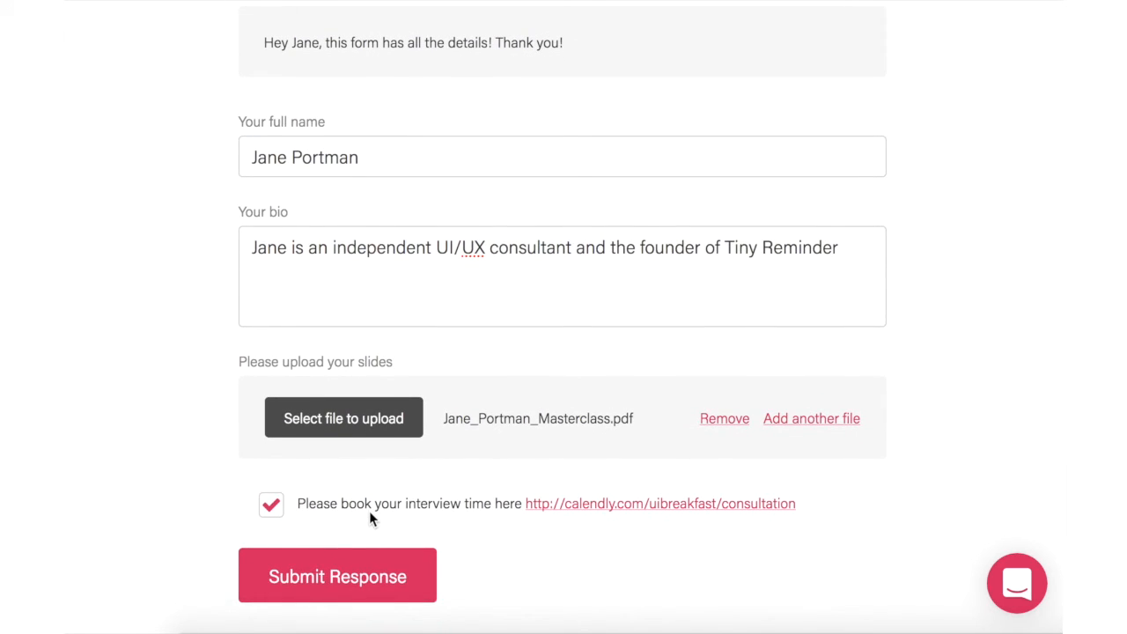
Step: Submit the speaker form, then view the response from Gmail's new-response notification
click(379, 574)
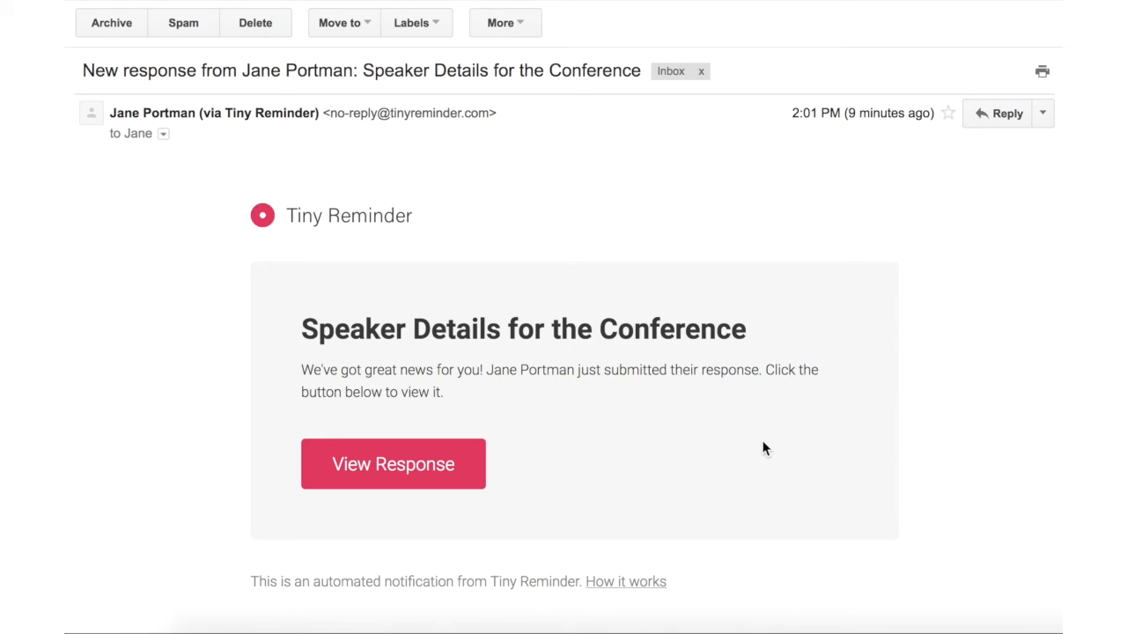
click(456, 471)
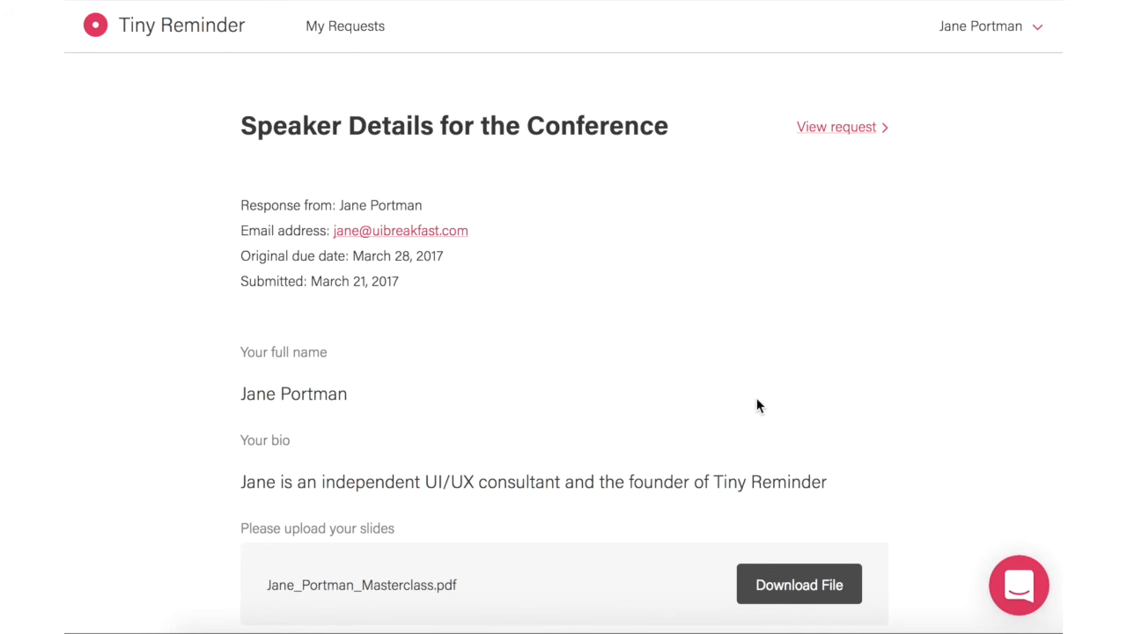
Step: Review the submitted answers, then reopen them from the request's recipient list showing Submitted Mar 21
scroll(757, 405, down, 3)
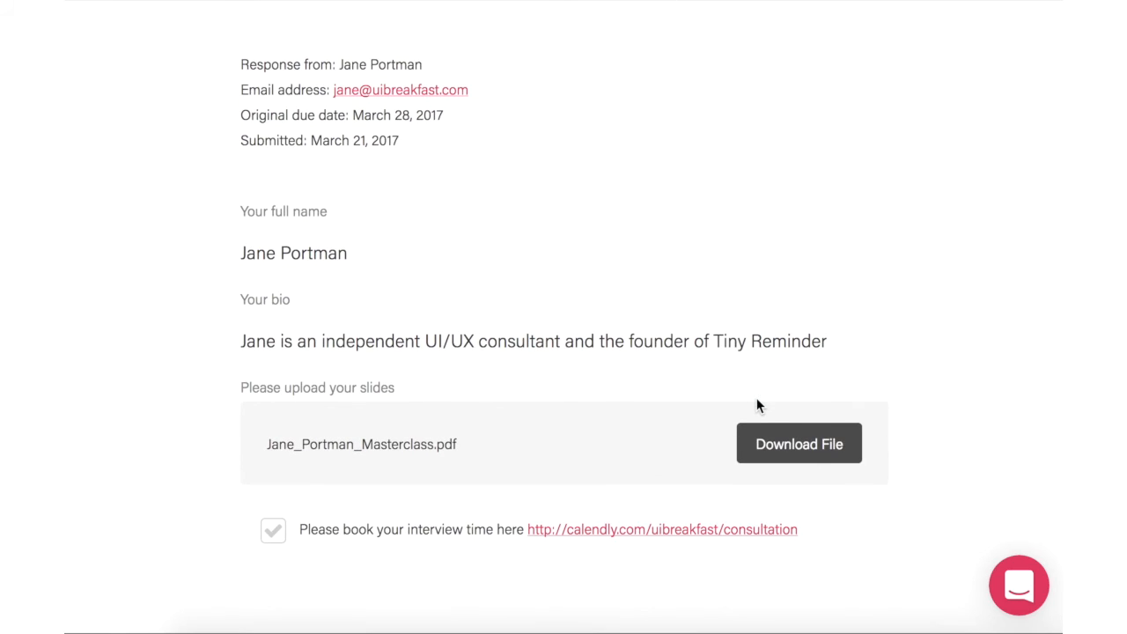
scroll(758, 406, down, 1)
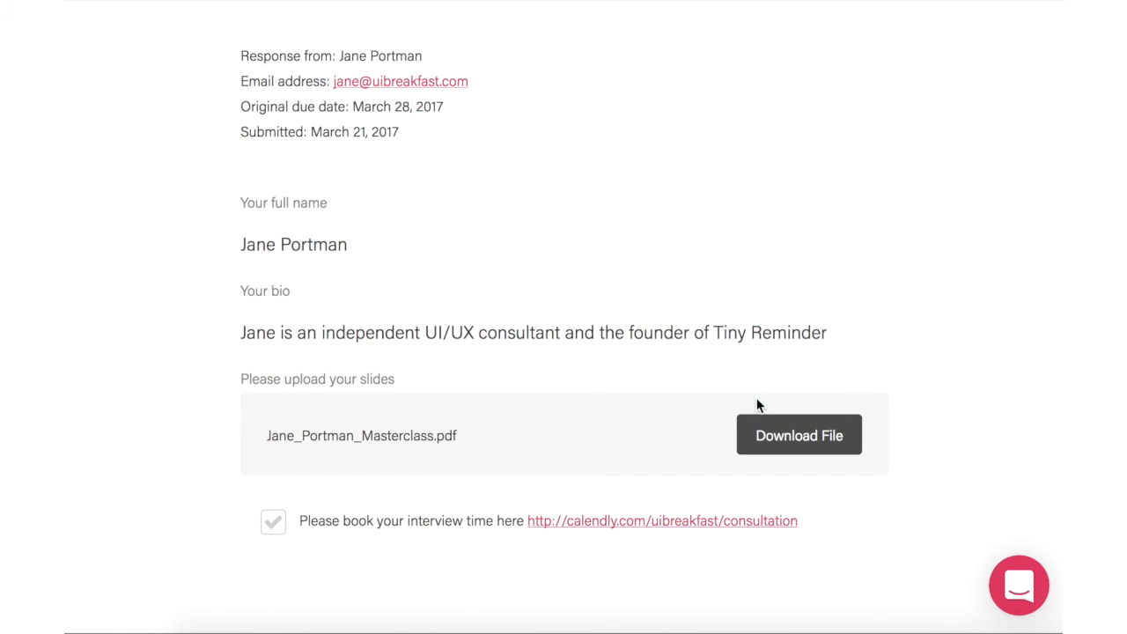
scroll(757, 405, up, 3)
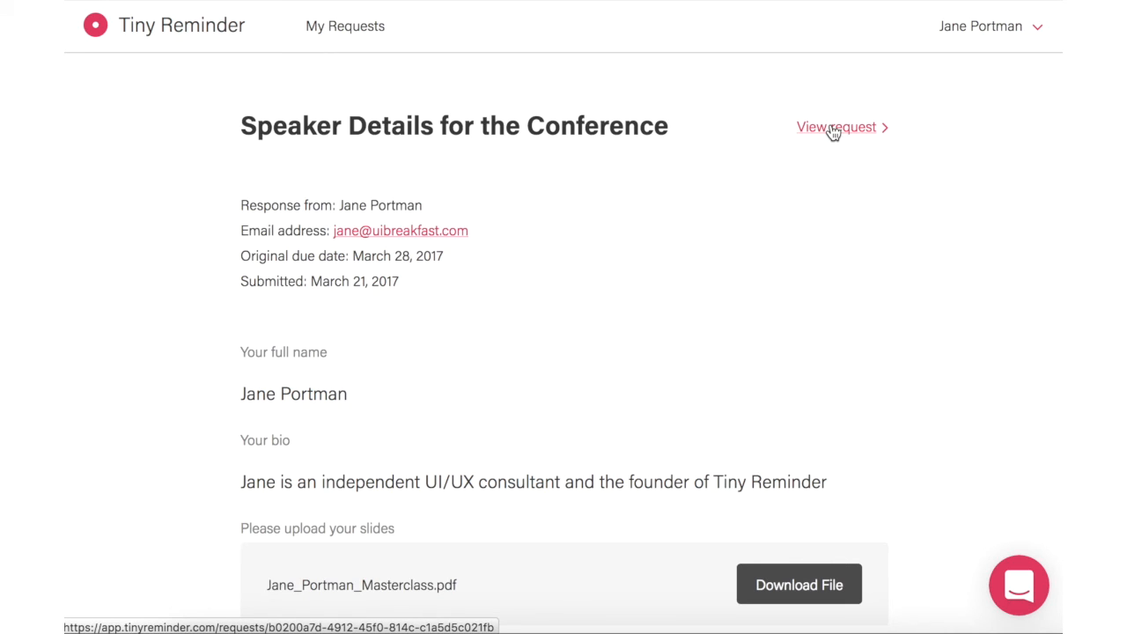
click(833, 129)
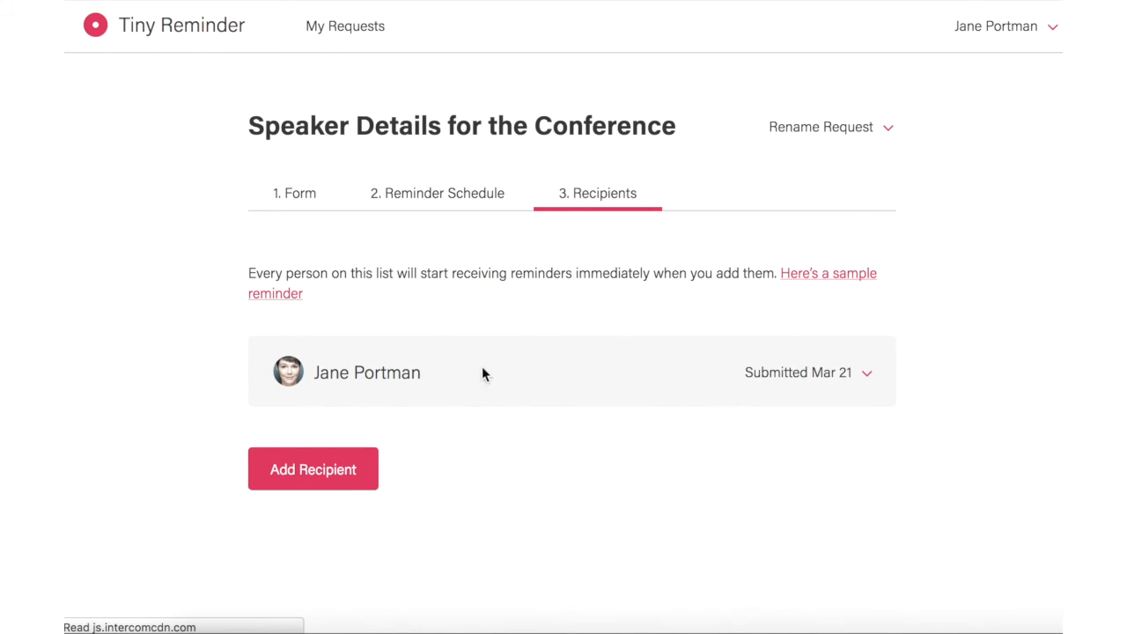
click(368, 387)
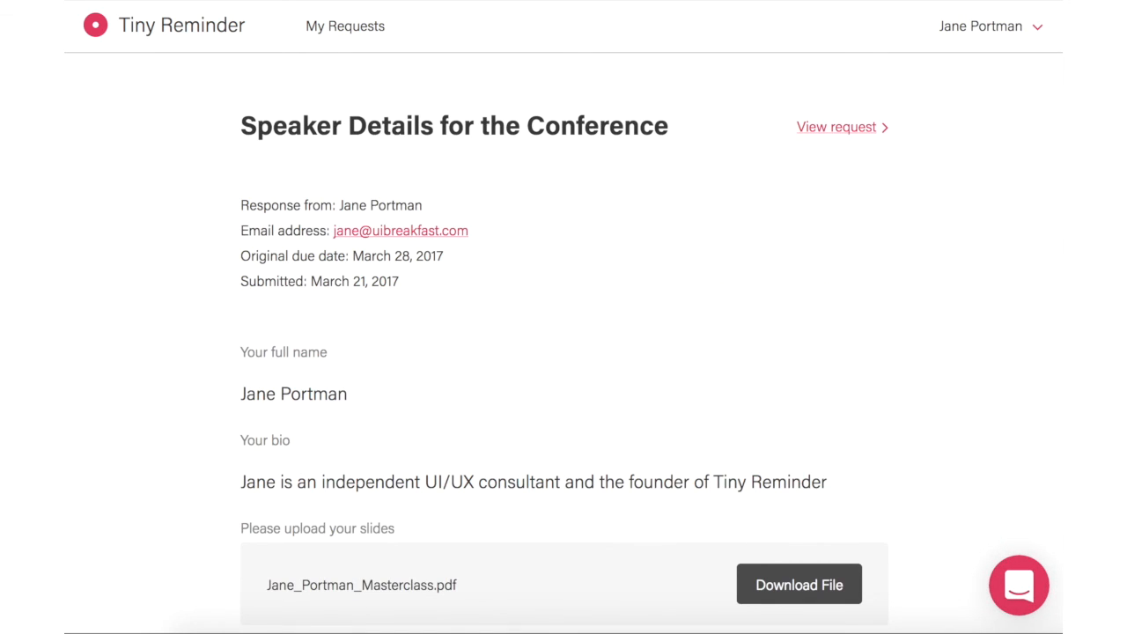
key(super+Left)
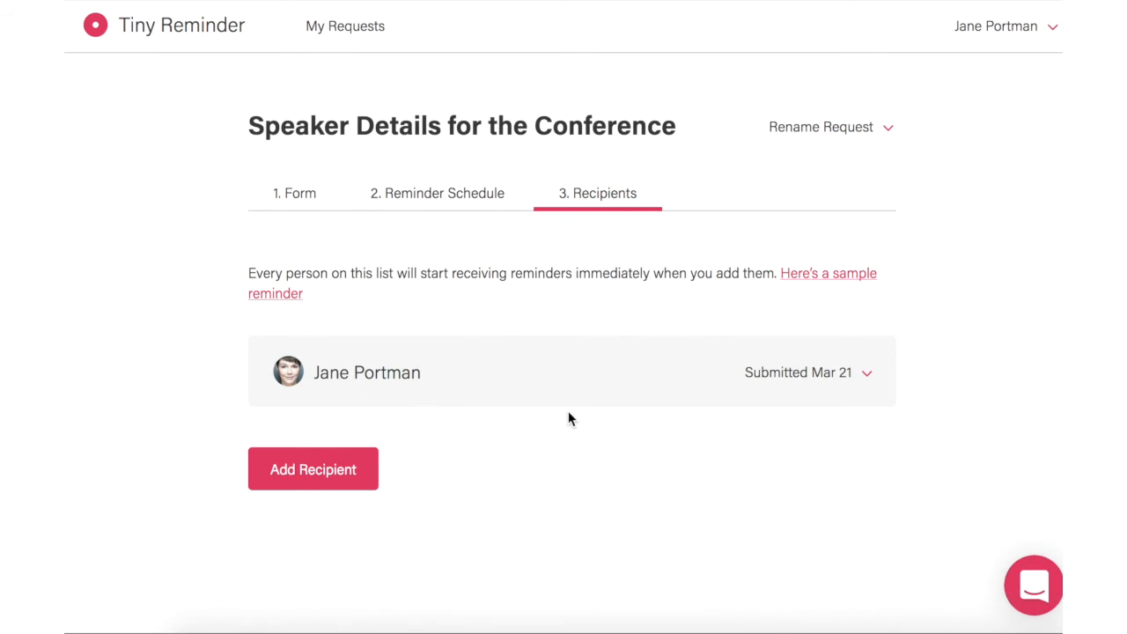